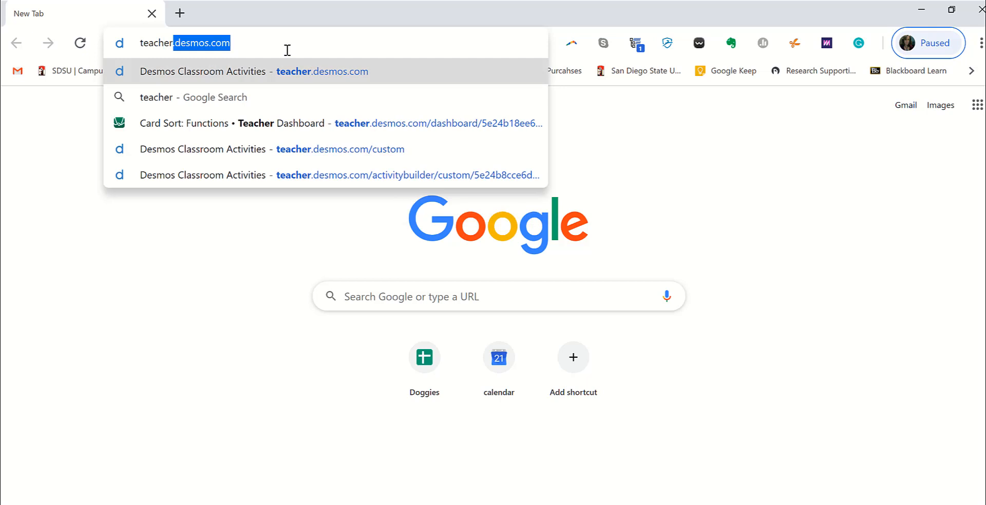
Open teacher.desmos.com and sign in with the Google account.
text(com)
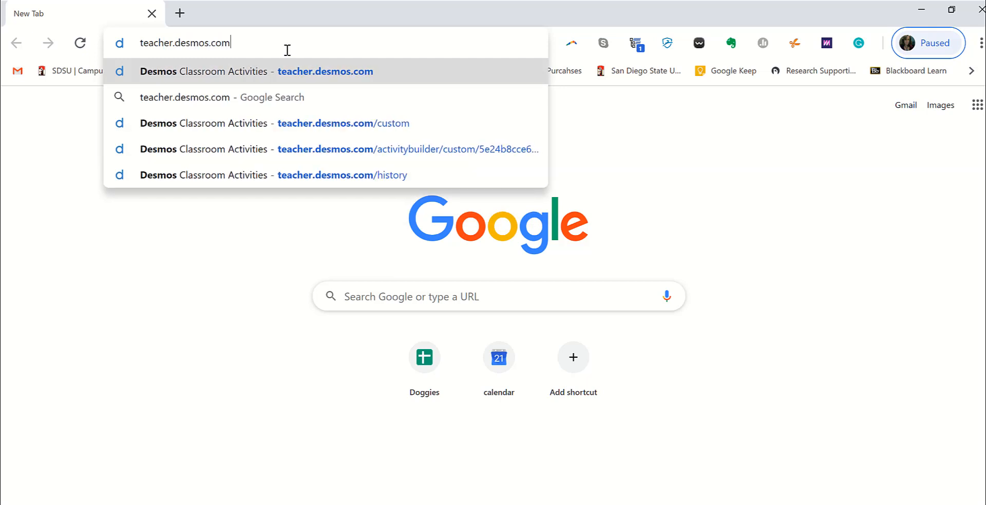
key(Return)
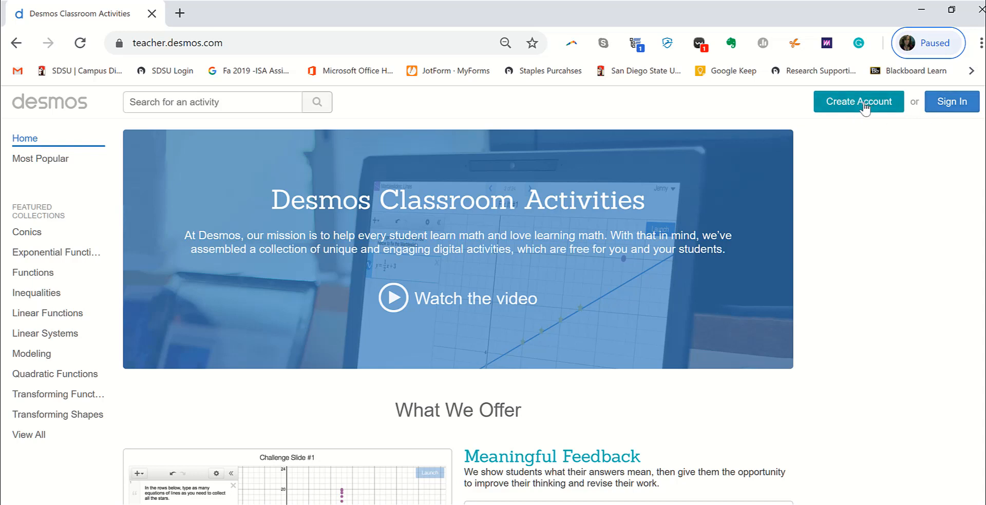
click(951, 111)
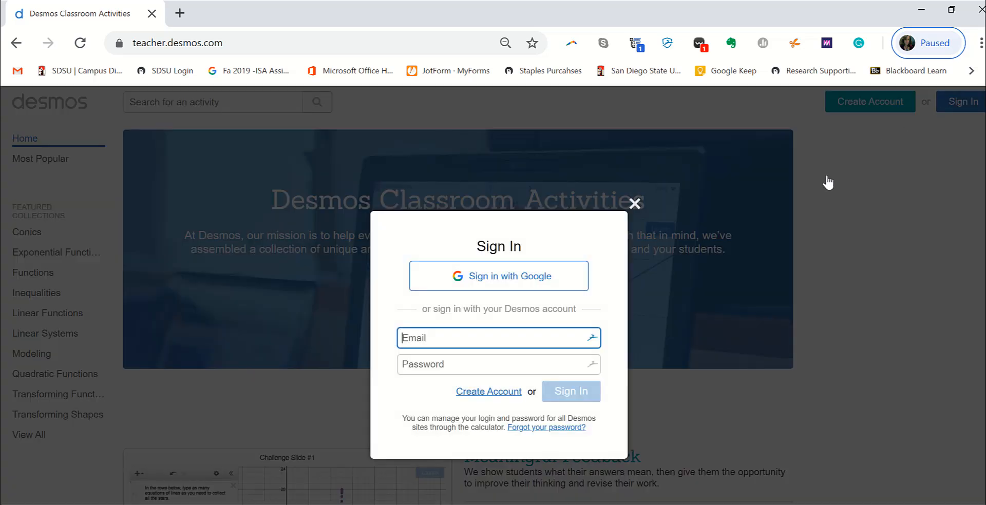
click(523, 282)
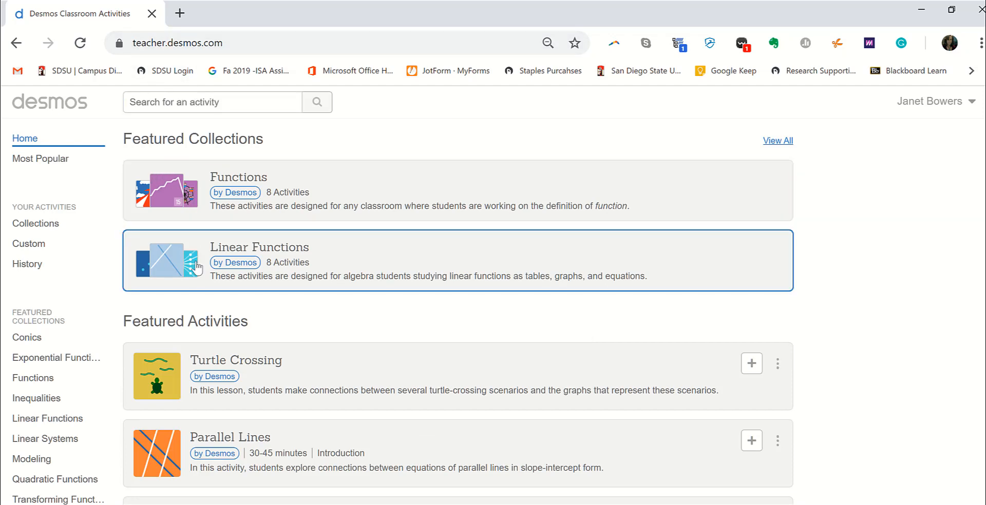
View the most popular activities and the optional features offered in Desmos Labs.
click(51, 166)
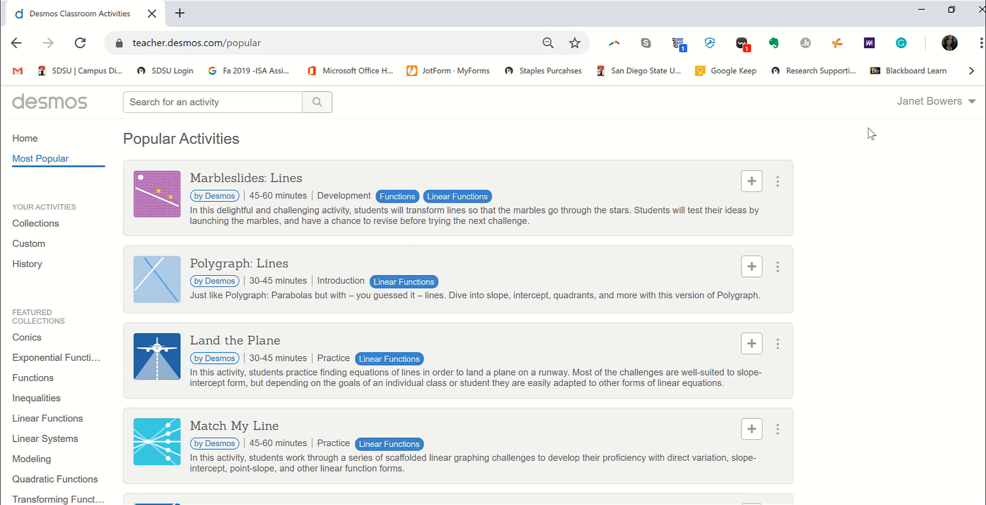
click(935, 103)
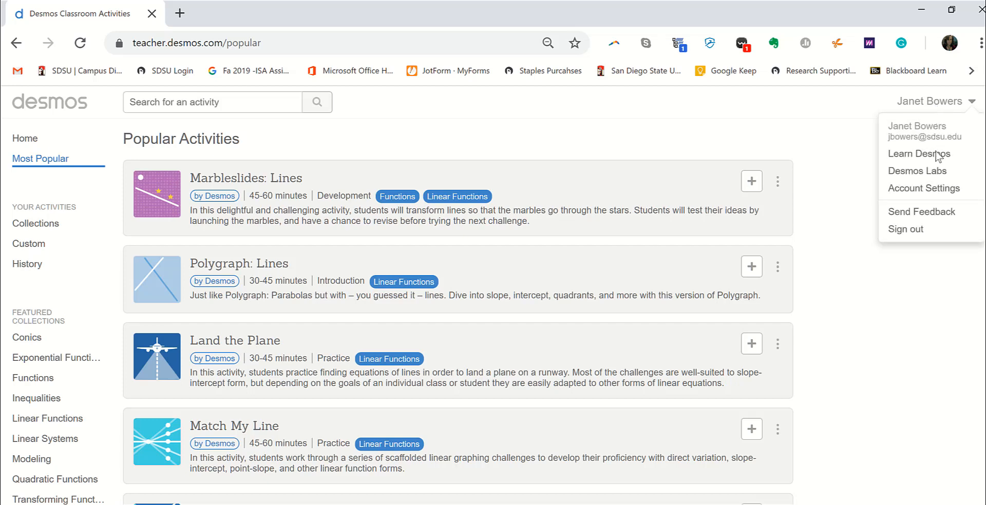
click(919, 173)
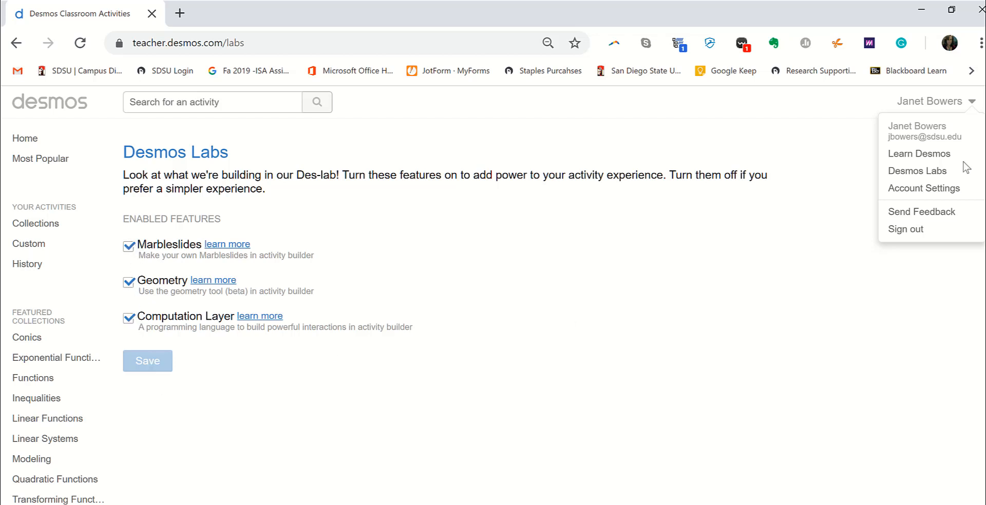
Create a new custom activity titled "Transformations" and start building it.
click(19, 247)
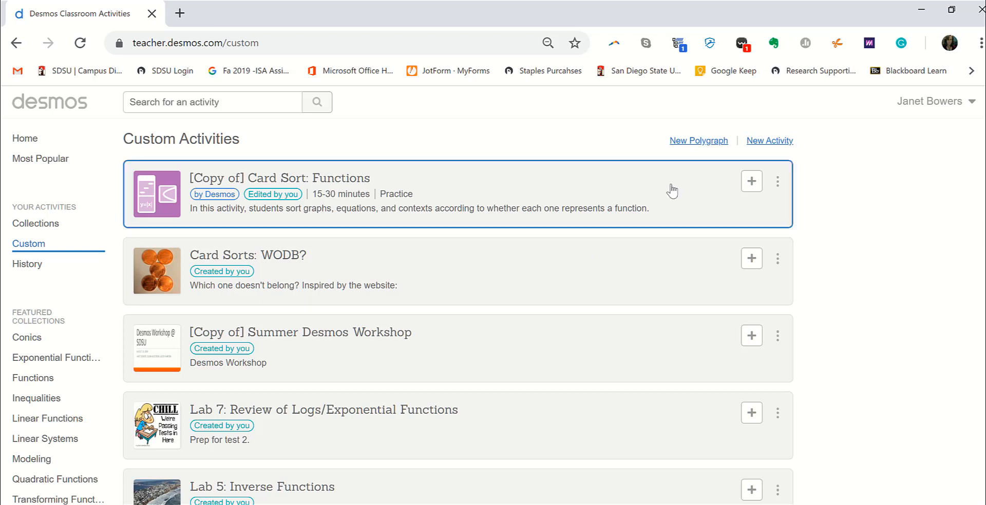
click(765, 145)
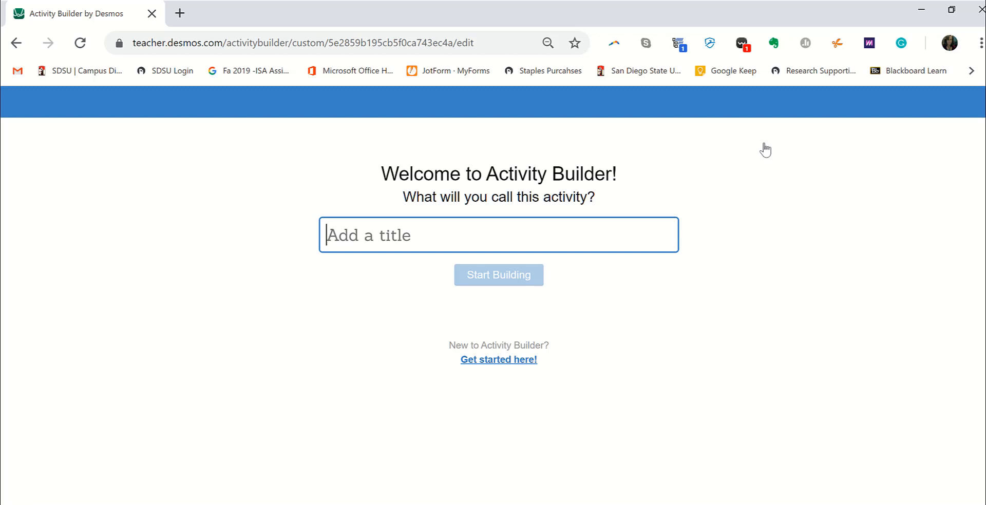
text(Transformations)
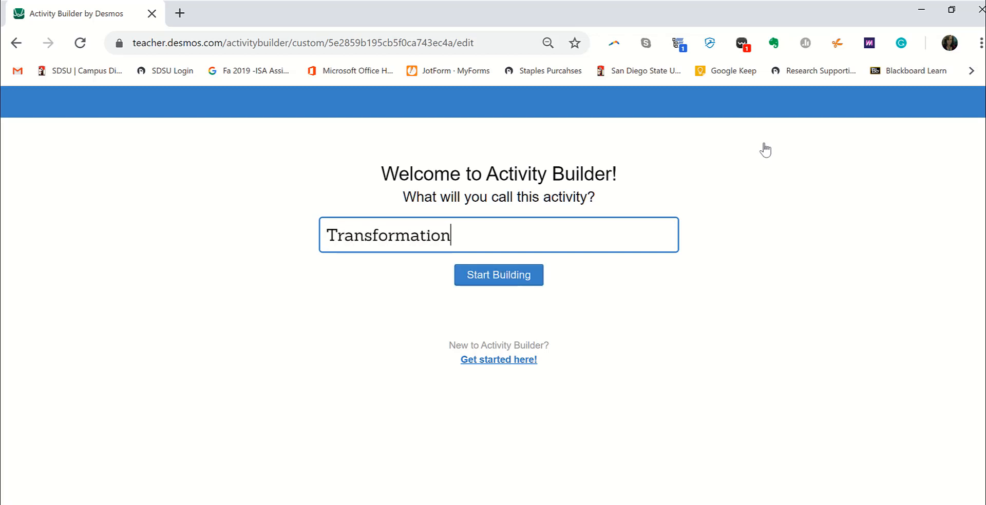
click(497, 281)
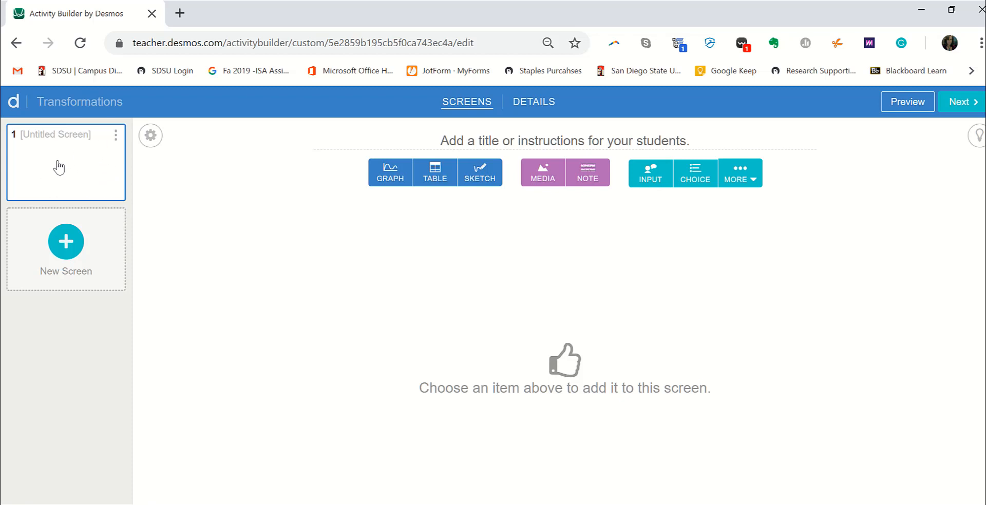
Add a second screen to the activity and check which additional components it offers.
click(72, 241)
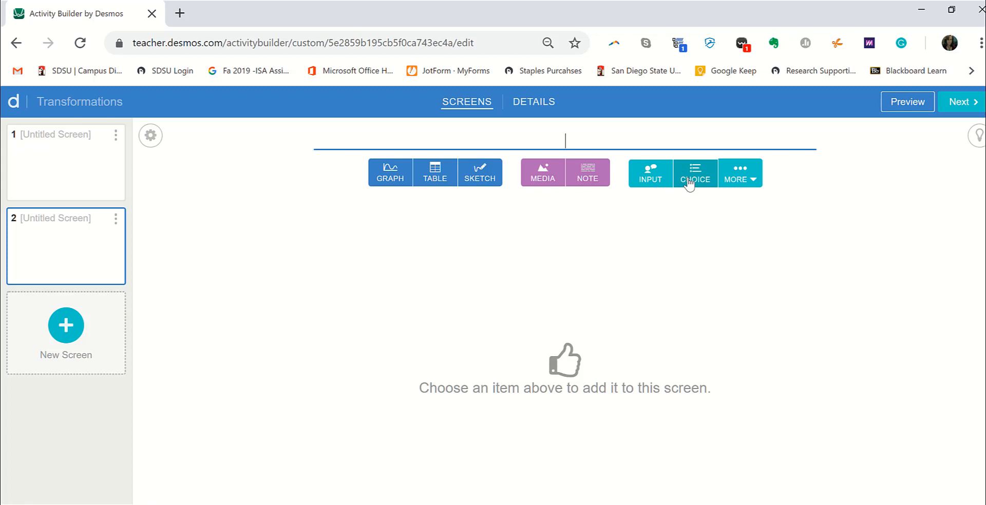
click(745, 180)
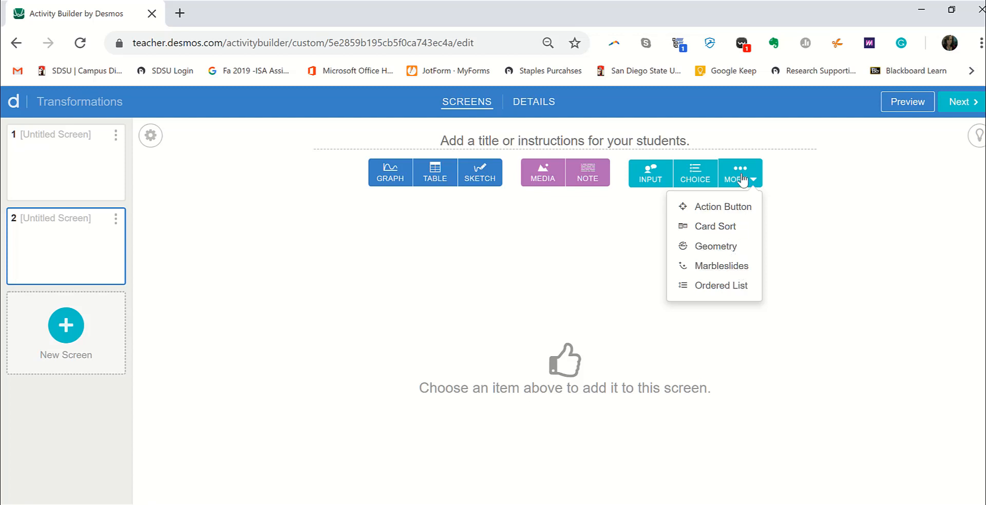
click(597, 257)
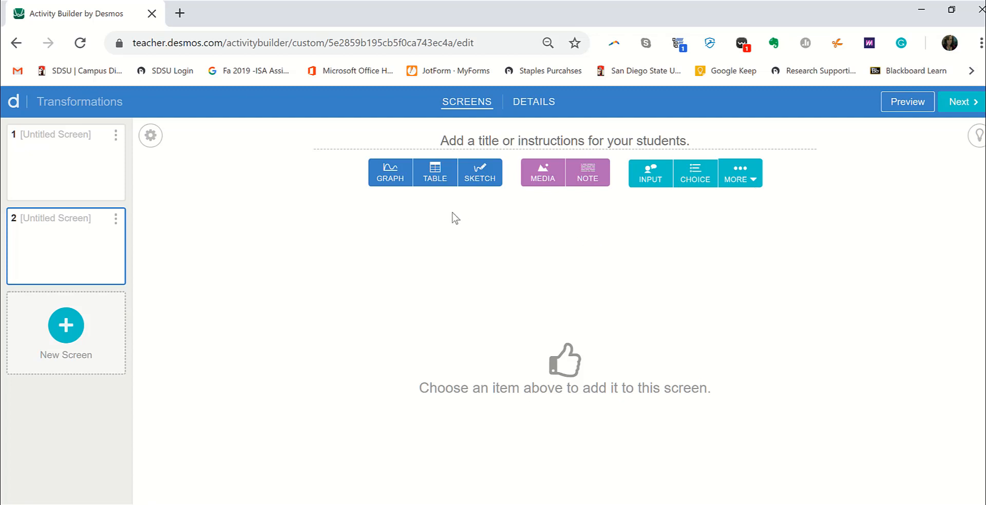
Title the activity's first screen "Introduction".
click(102, 183)
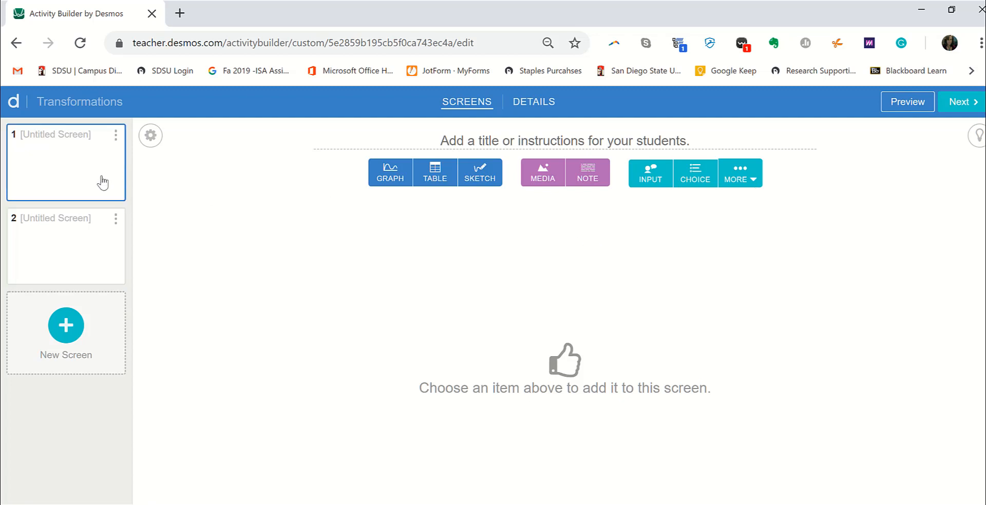
click(516, 140)
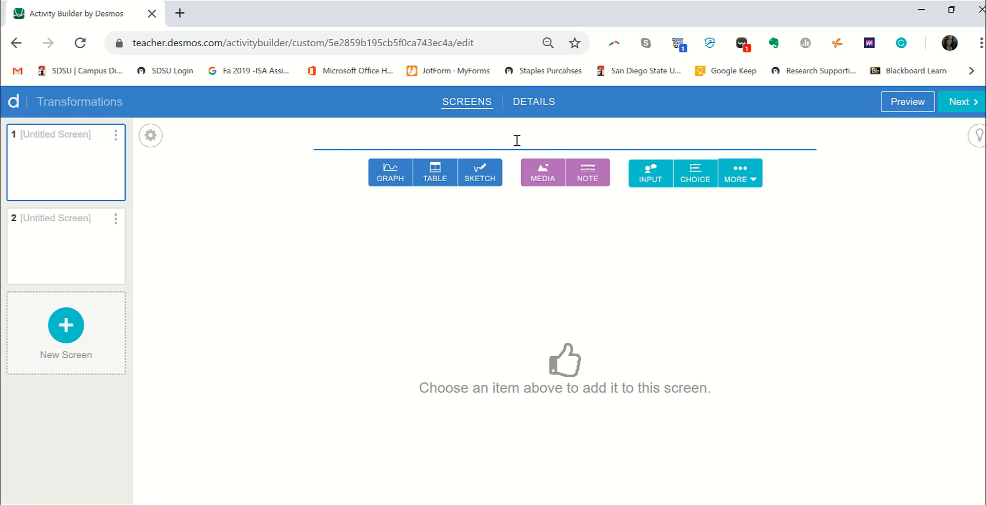
text(What)
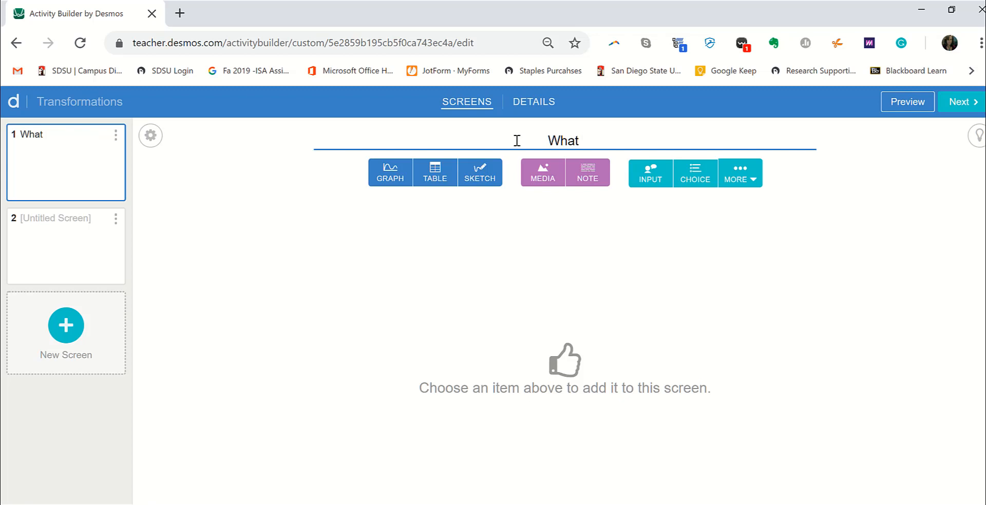
key(BackSpace)
key(BackSpace)
key(BackSpace)
key(BackSpace)
key(BackSpace)
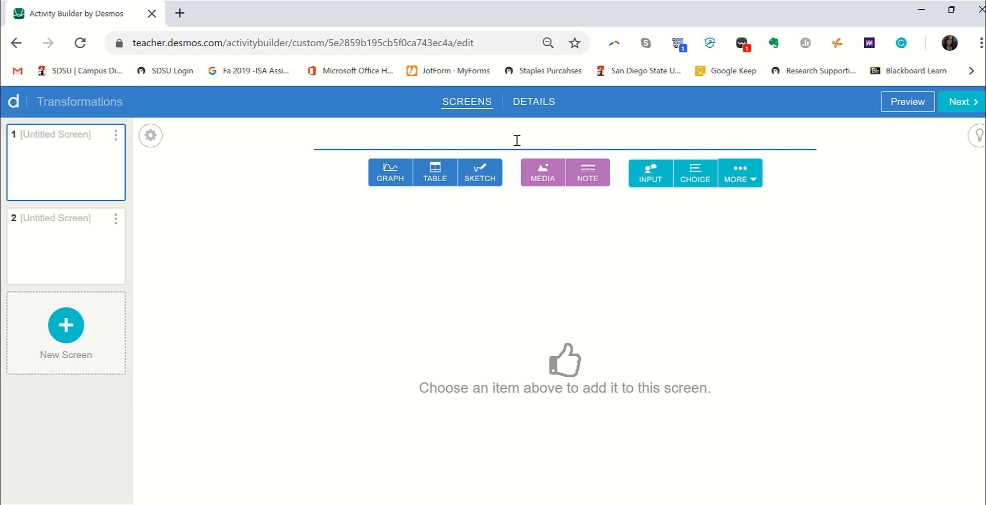
text(Itro)
key(BackSpace)
key(BackSpace)
key(BackSpace)
text(bt)
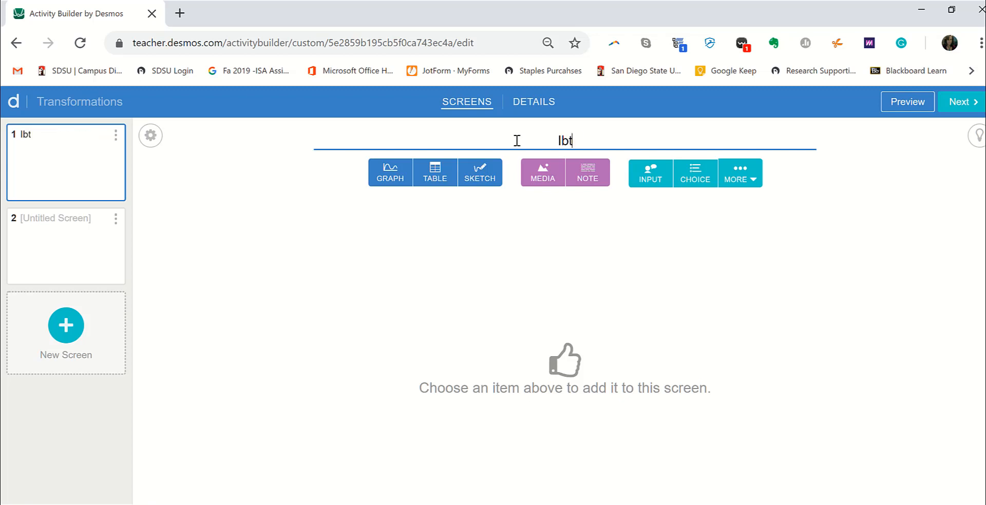
key(BackSpace)
key(BackSpace)
text(ntorudc)
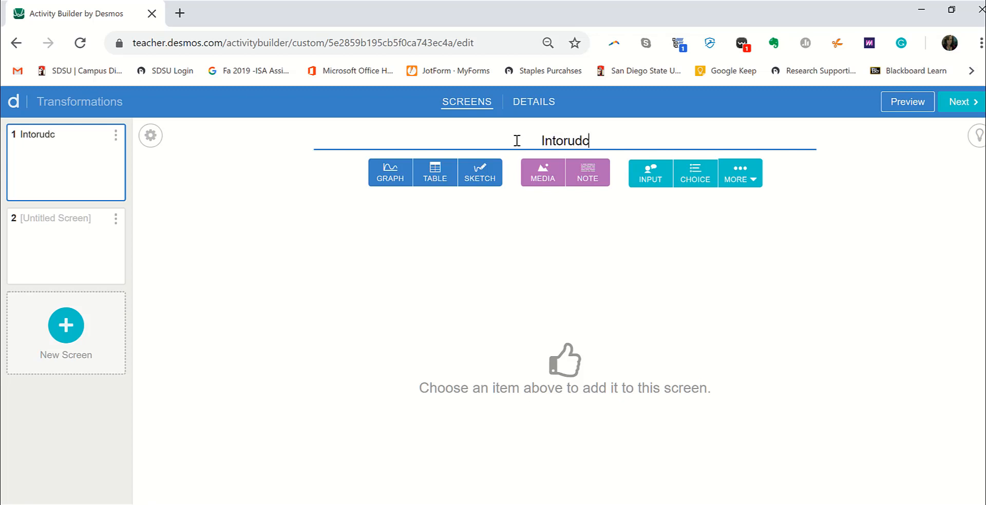
key(BackSpace)
key(BackSpace)
key(BackSpace)
key(BackSpace)
key(BackSpace)
text(roduction)
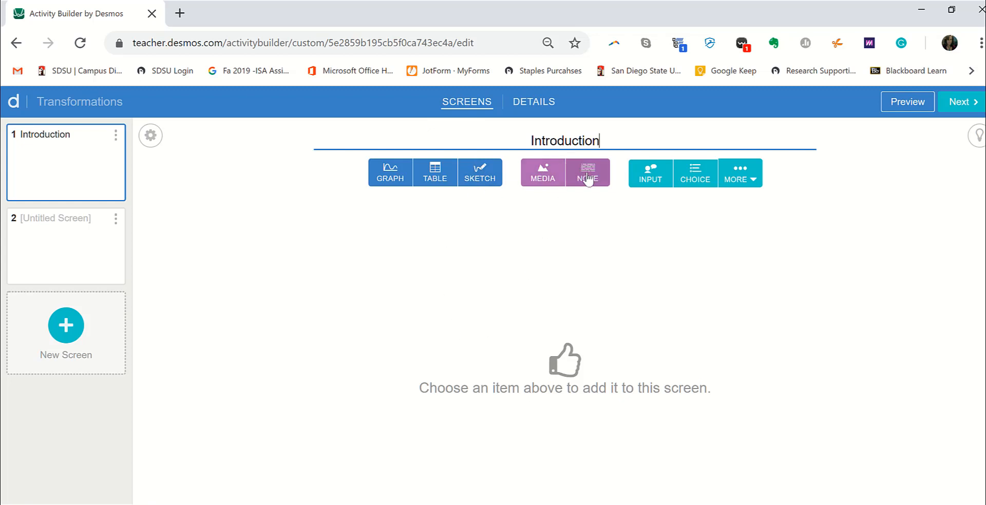
Upload the "What do all of these have in common?" image to the Introduction screen as media and preview it as students see it.
click(539, 177)
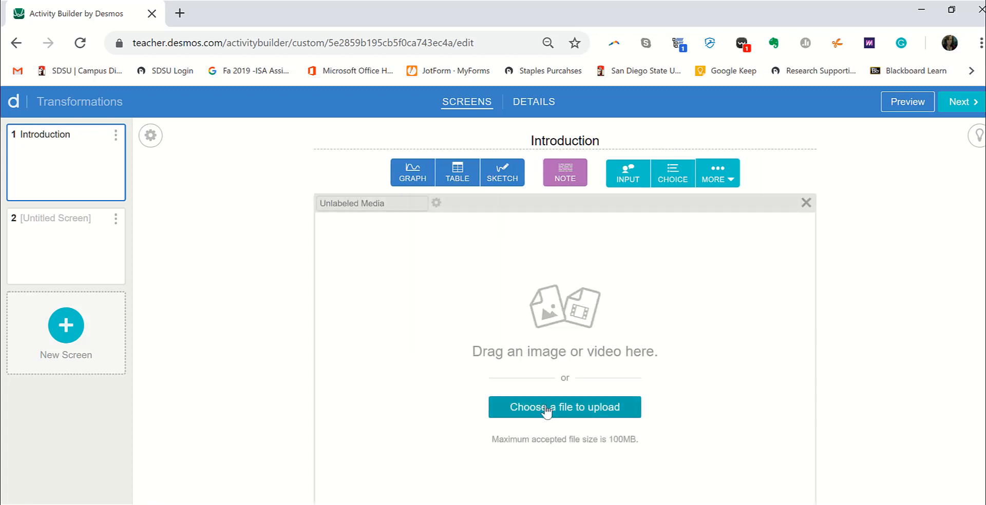
click(555, 411)
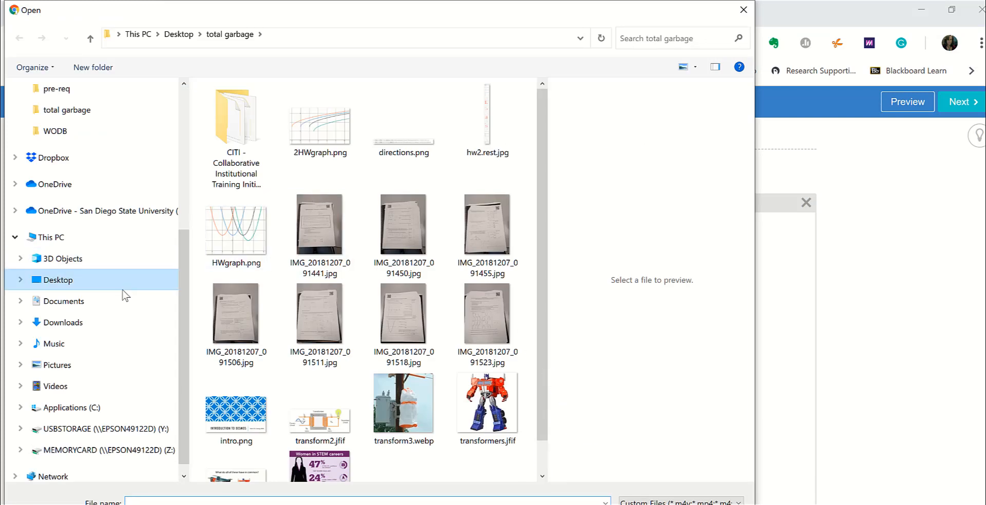
drag(182, 328, 182, 118)
click(112, 97)
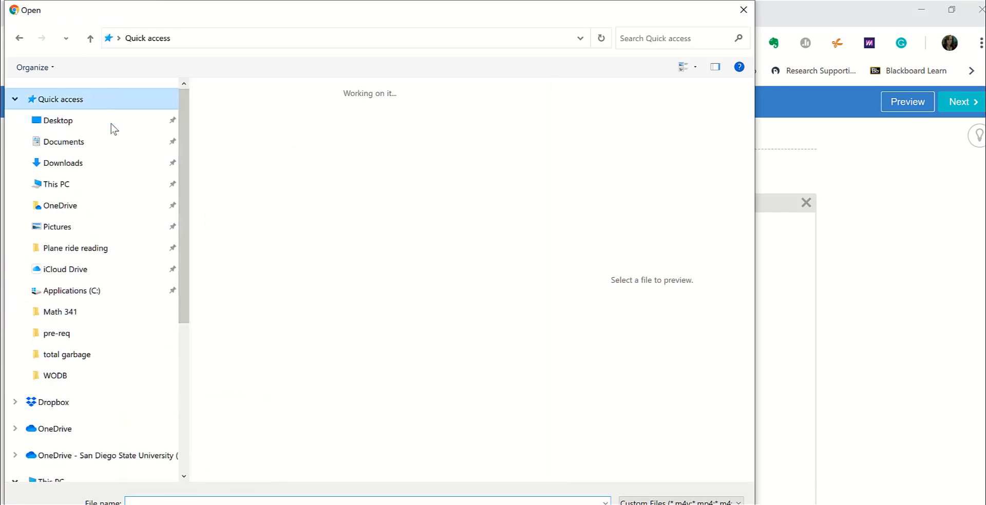
click(327, 446)
double_click(326, 445)
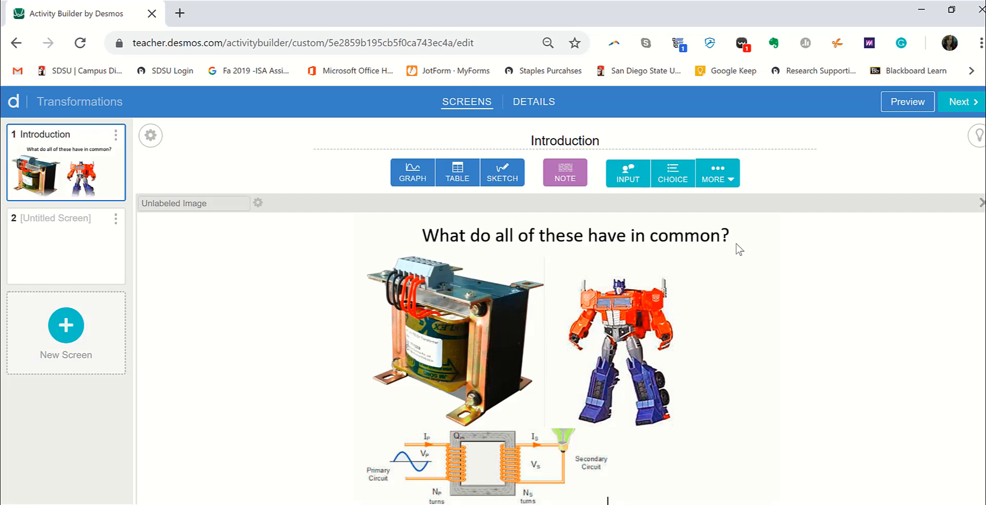
click(898, 105)
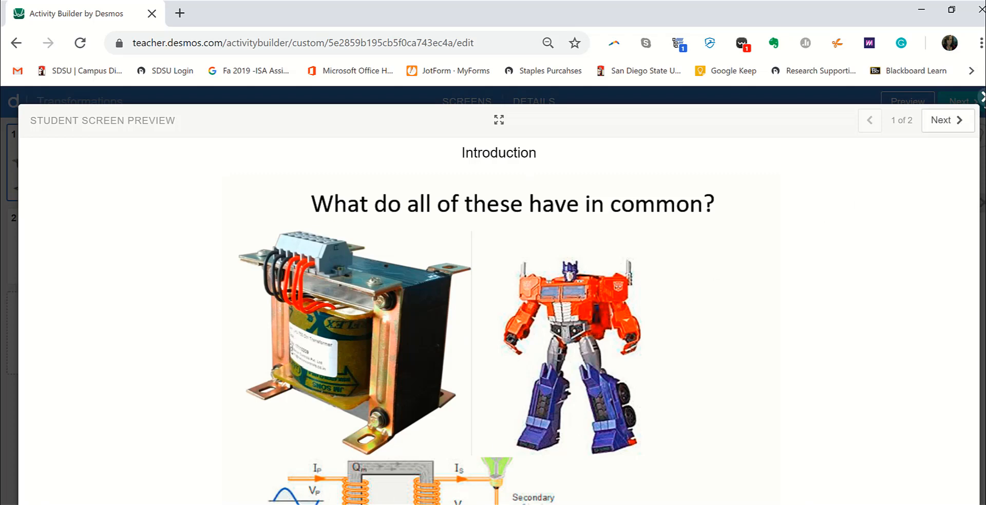
click(981, 97)
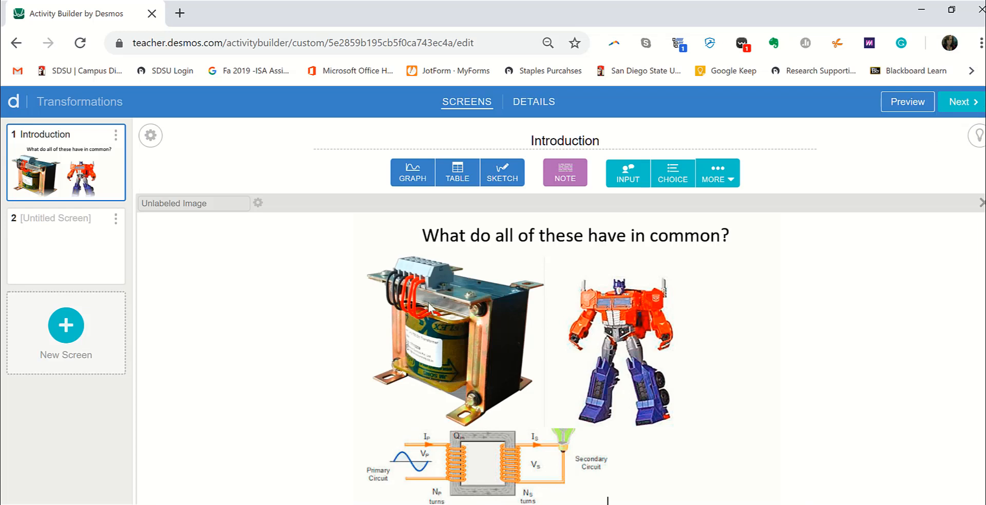
Add a Card Sort component to the second screen.
click(75, 258)
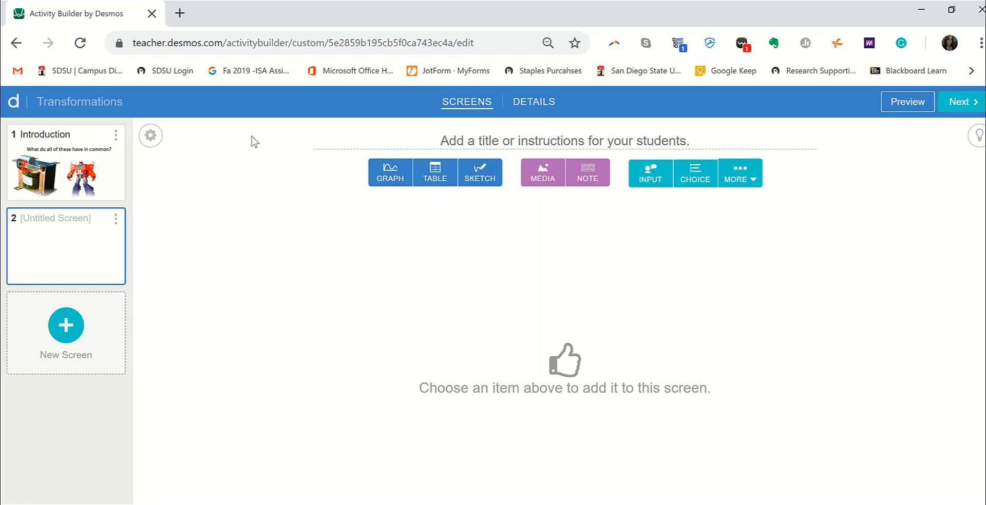
click(741, 182)
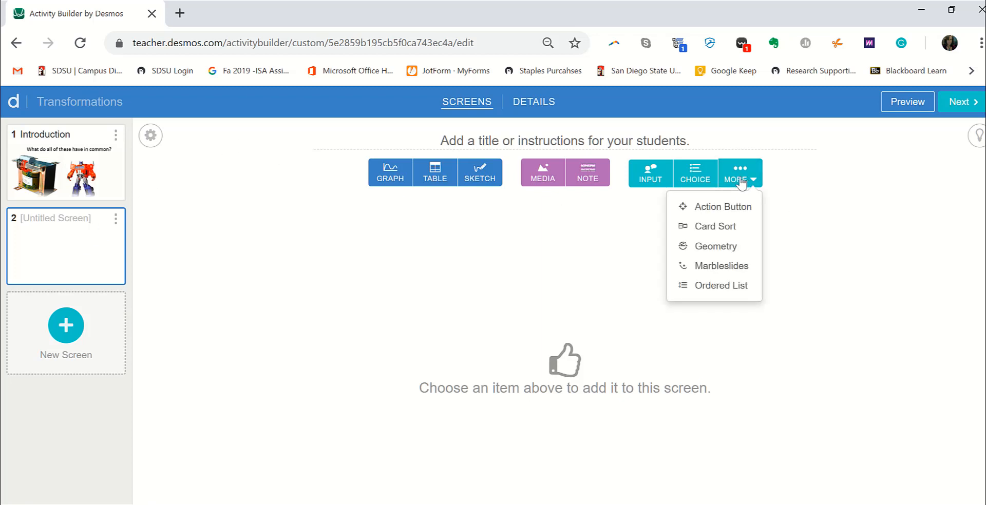
click(728, 230)
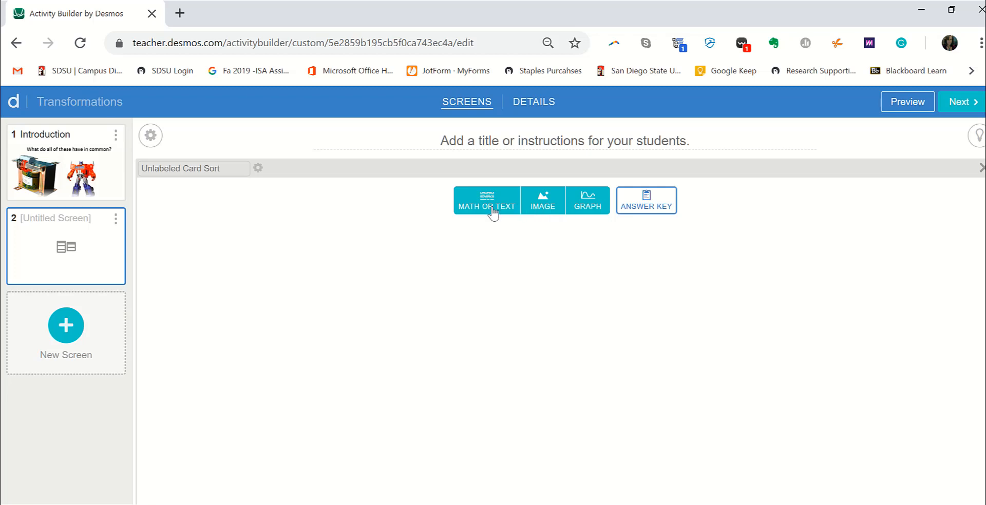
Add a graph card showing x^2 to the card sort.
click(595, 205)
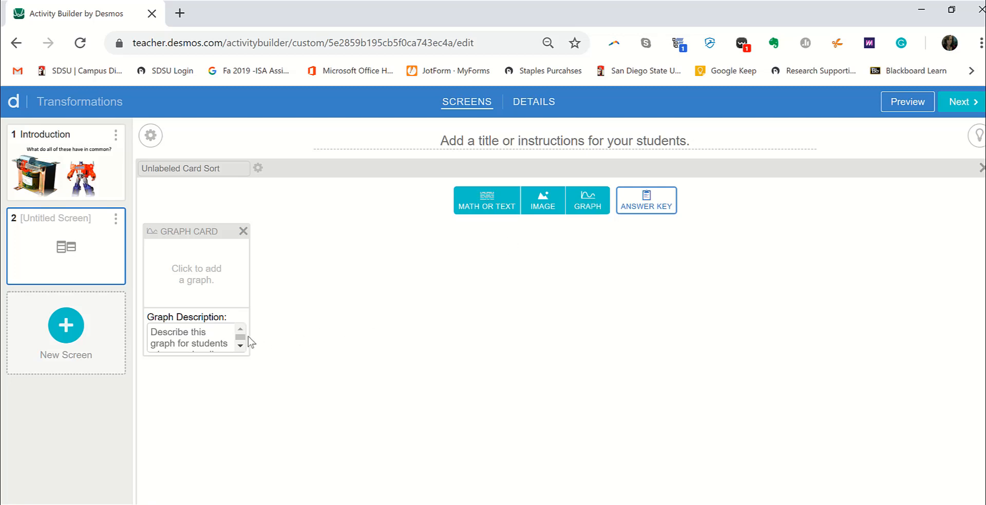
click(231, 279)
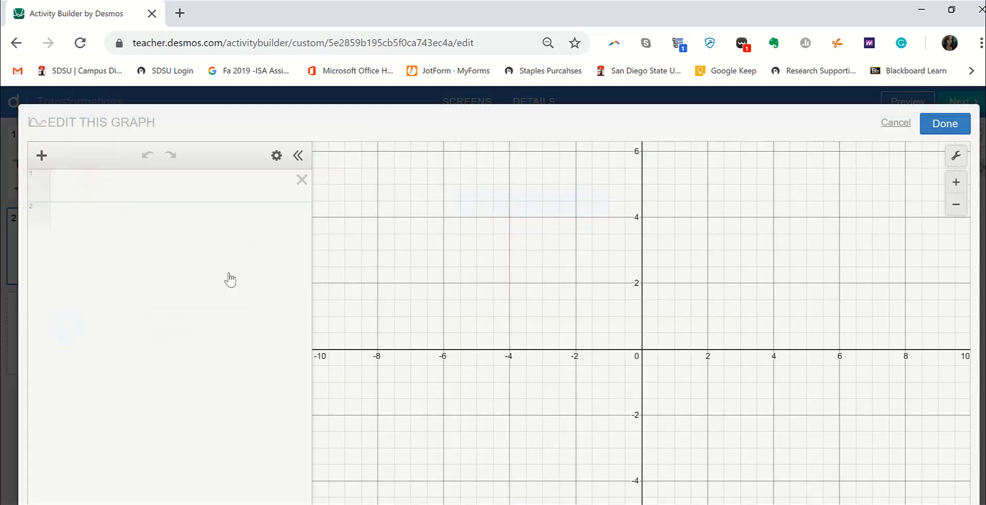
click(222, 192)
text(x^2)
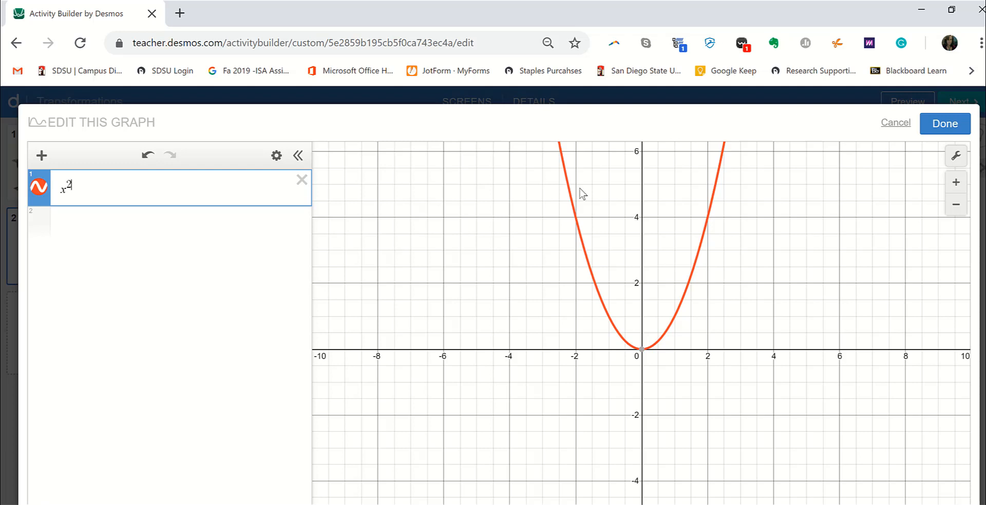
click(950, 129)
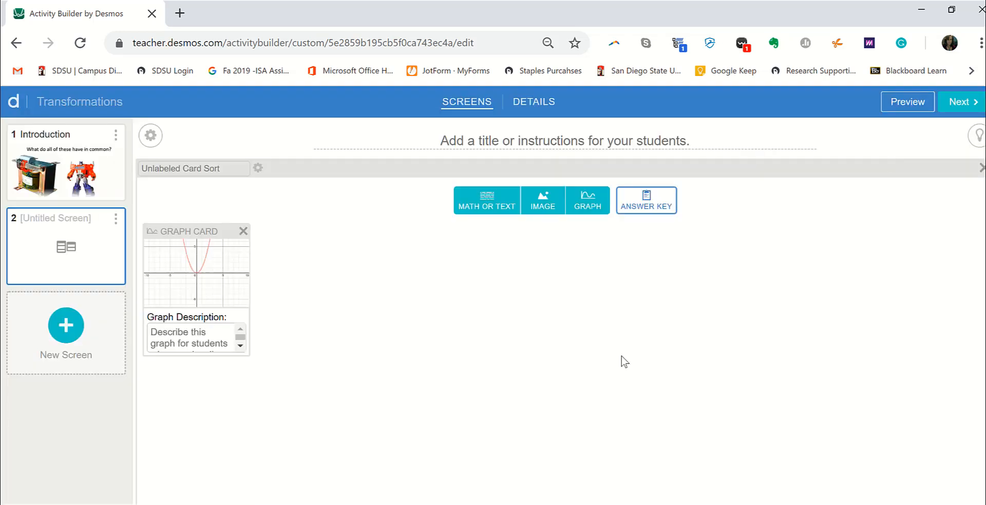
Add a text card containing the math expression h(x) to the card sort.
click(488, 208)
text(H)
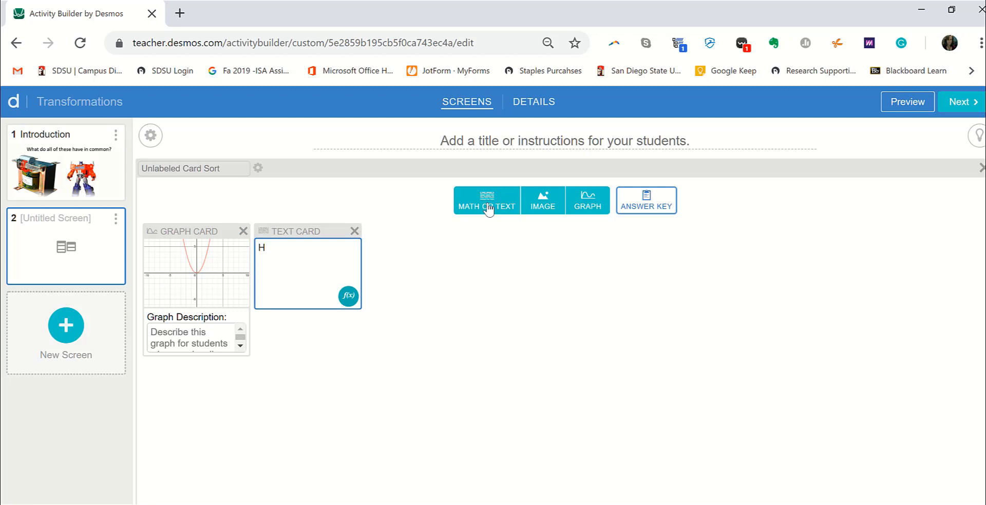
text(9(x)
click(349, 298)
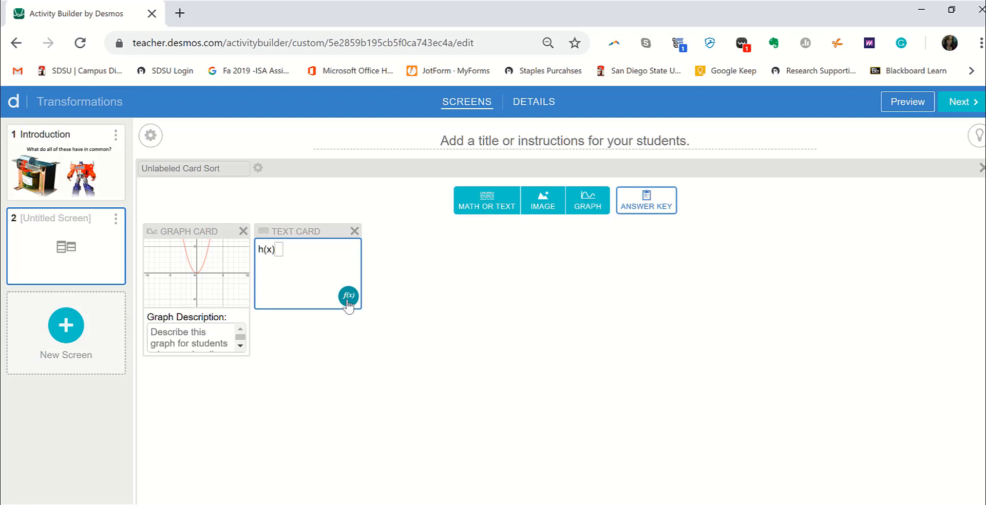
text(h(xc))
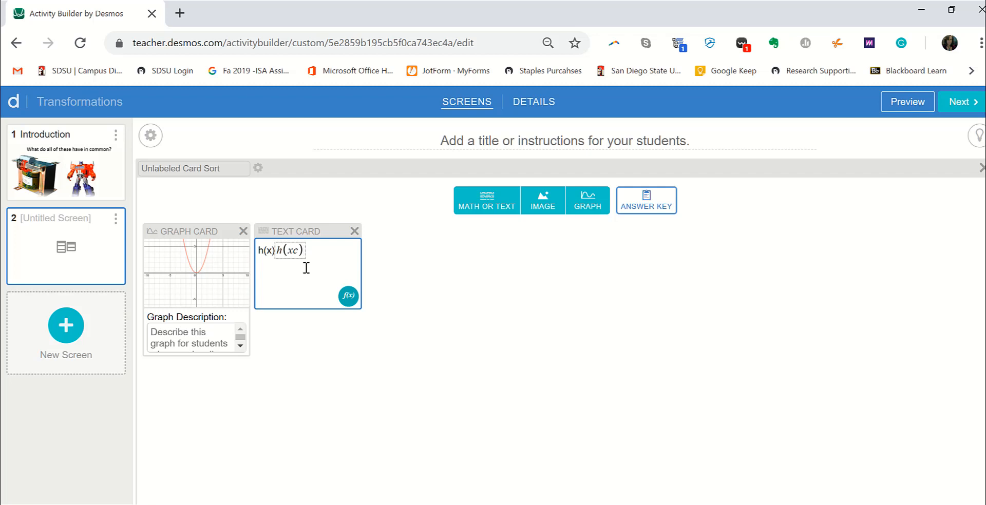
key(BackSpace)
key(BackSpace)
key(Left)
key(BackSpace)
key(BackSpace)
key(BackSpace)
key(BackSpace)
click(474, 253)
click(200, 268)
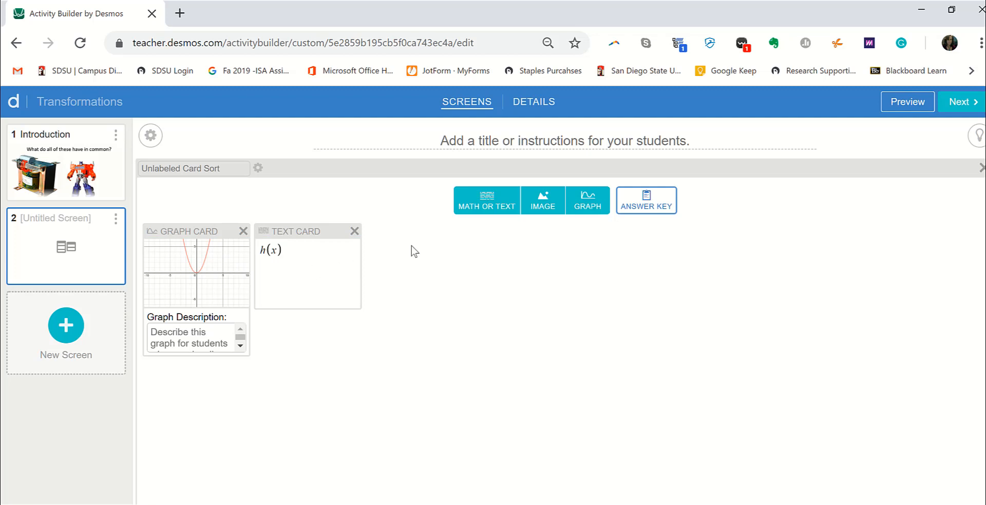
Add a graph card showing (x+1)^2 to the card sort.
click(590, 212)
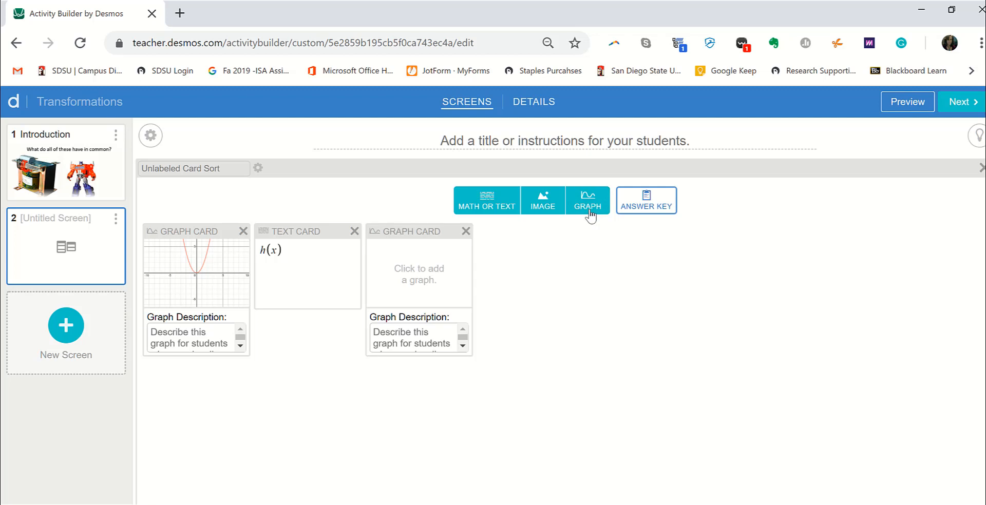
click(439, 283)
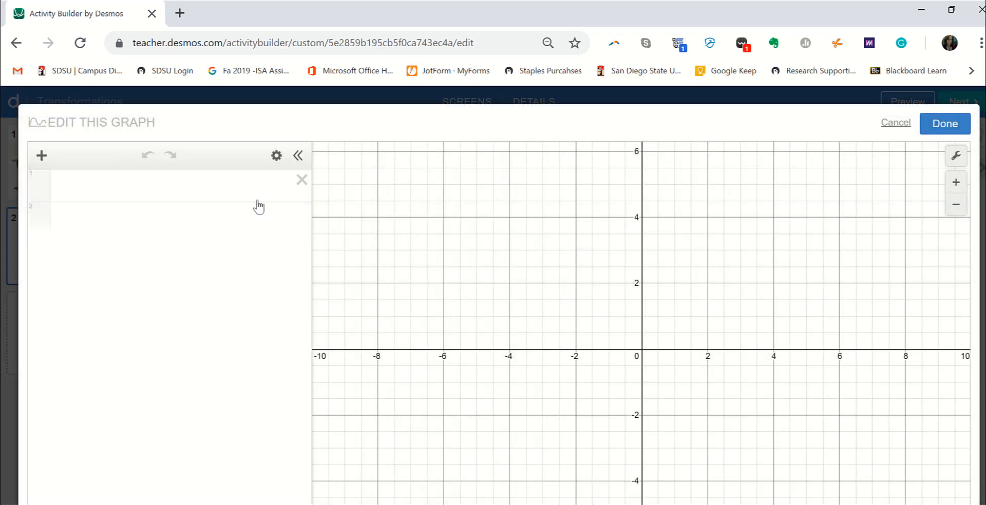
click(250, 186)
text((x+1))
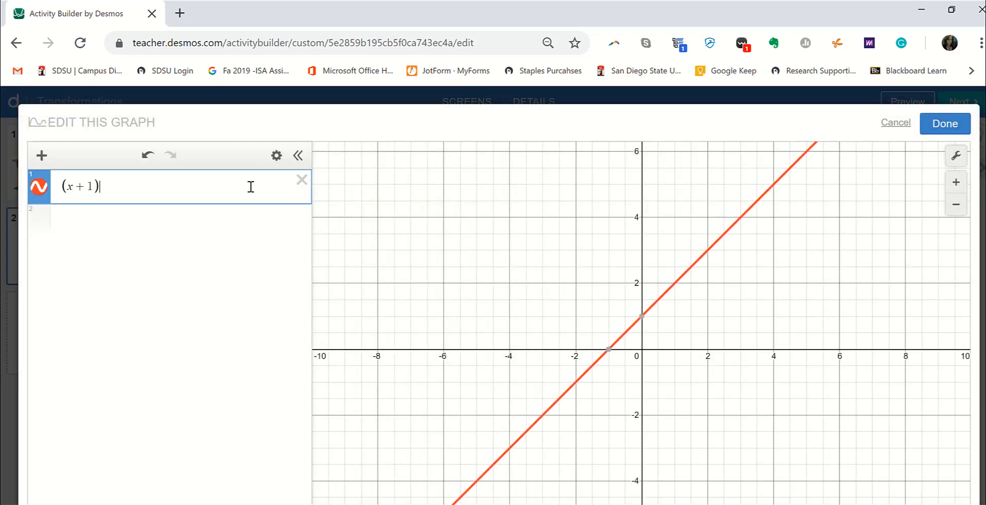
text(^2)
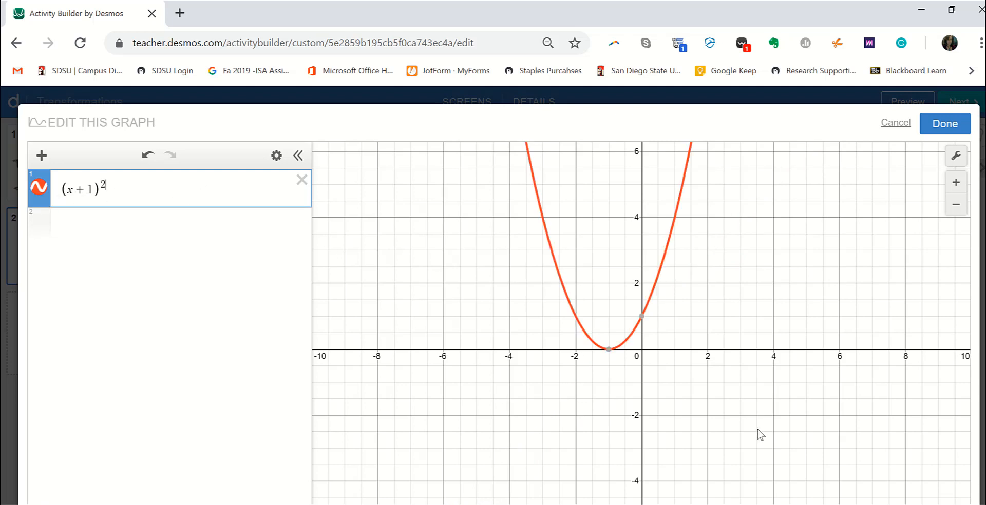
click(939, 130)
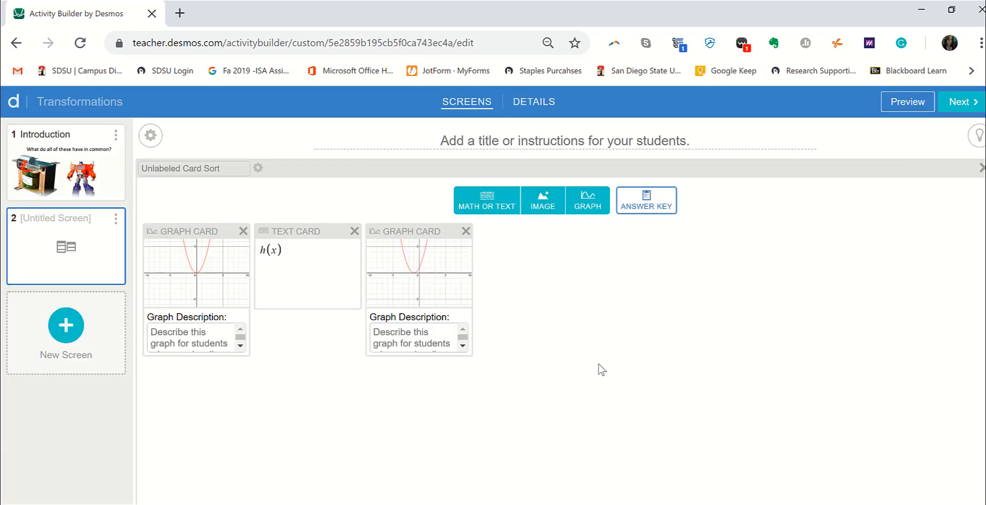
Add a text card containing the math expression h(x+1) to the card sort.
click(491, 204)
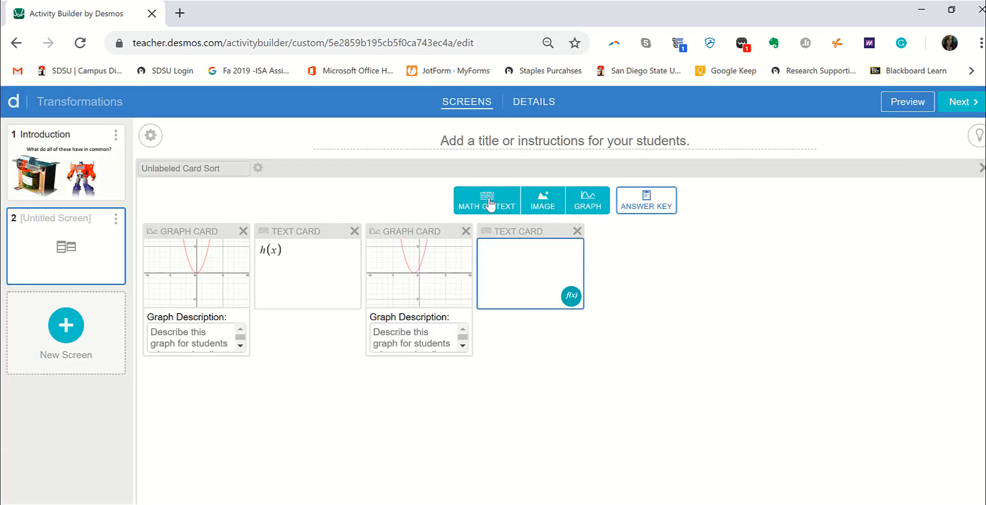
click(570, 298)
text(h(x+1)
click(616, 276)
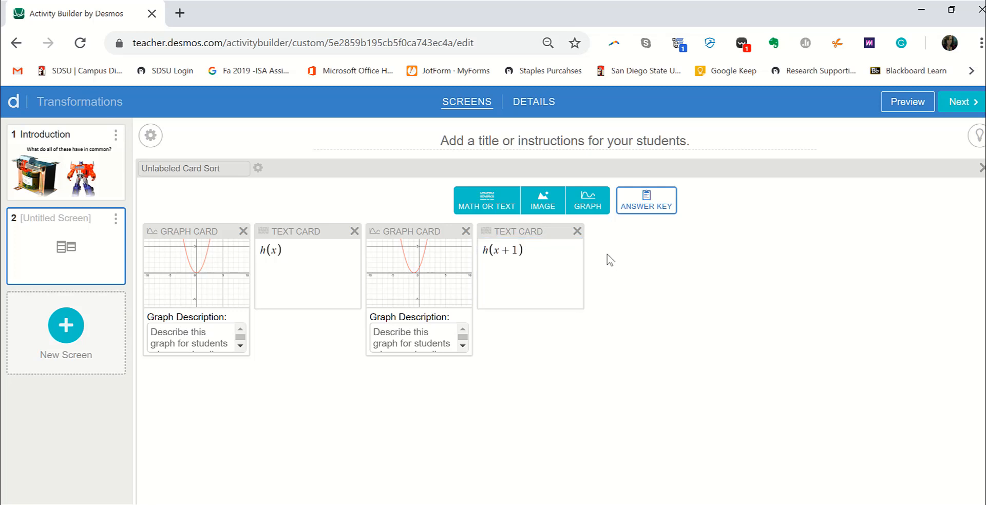
Add a graph card showing 2x^2 to the card sort.
click(588, 203)
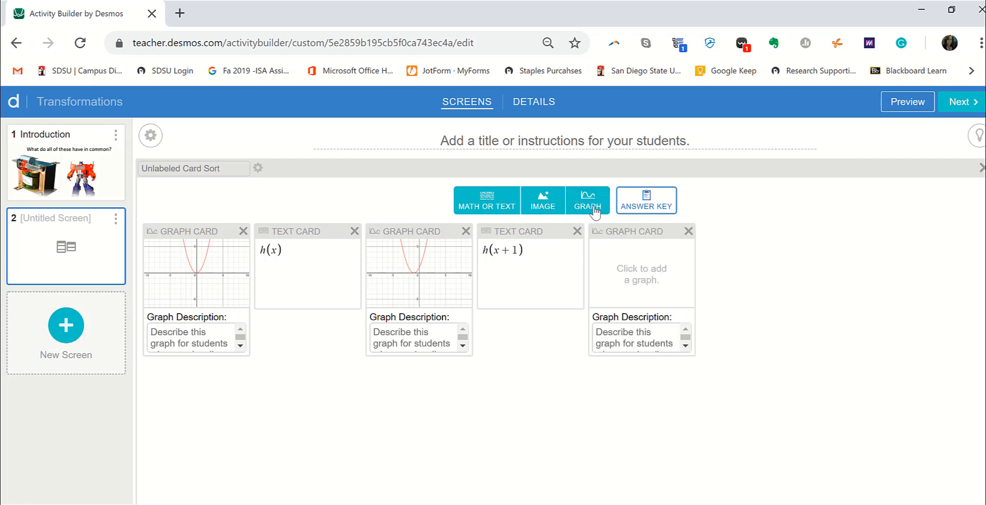
click(639, 277)
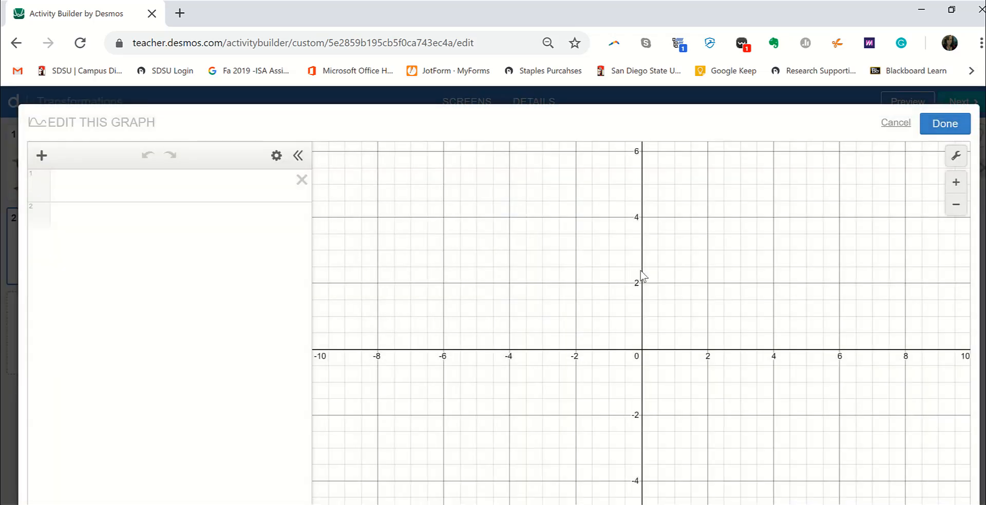
click(154, 182)
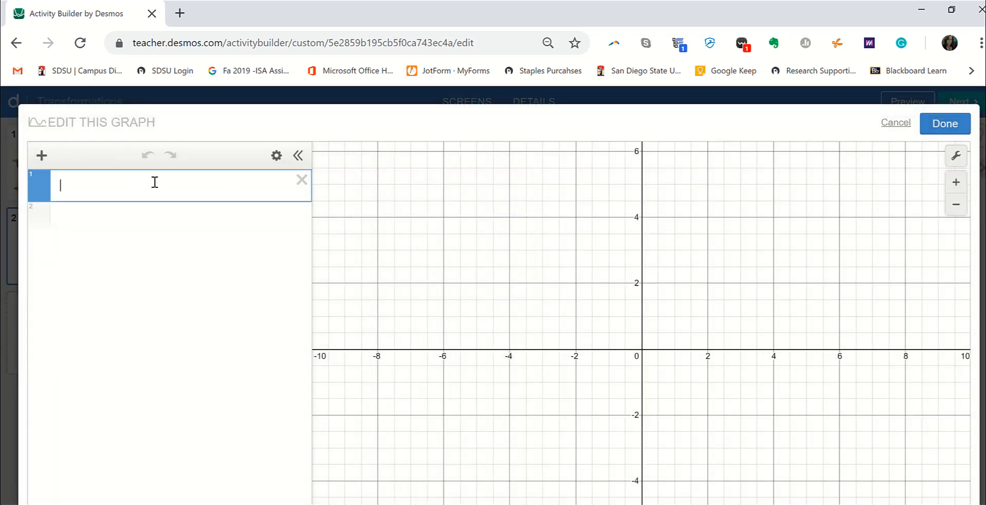
text(2x^2)
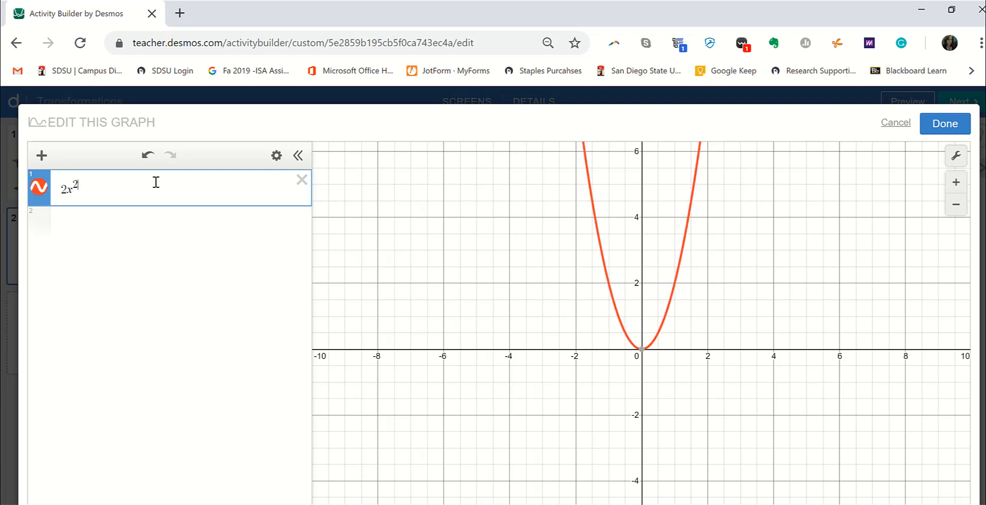
click(943, 125)
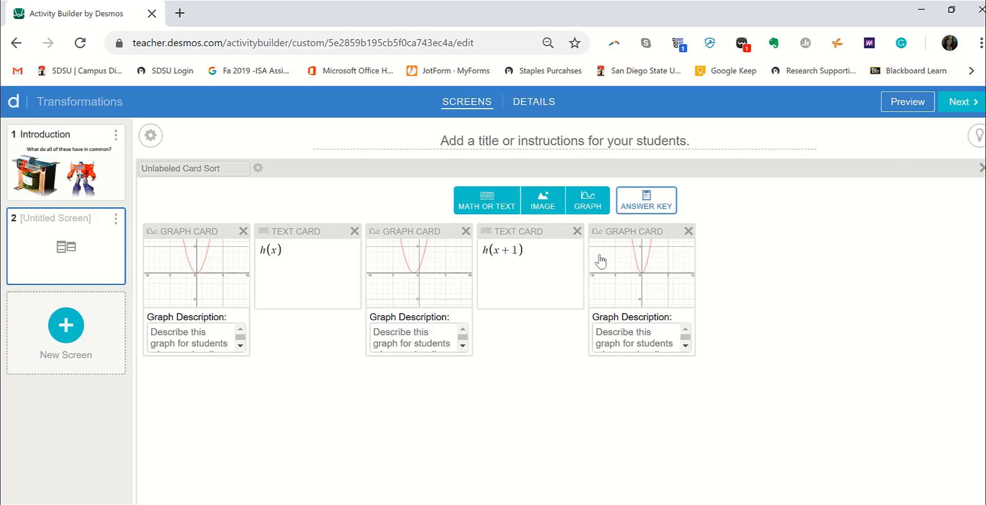
Add a text card containing the math expression 2h(x) to the card sort.
click(484, 207)
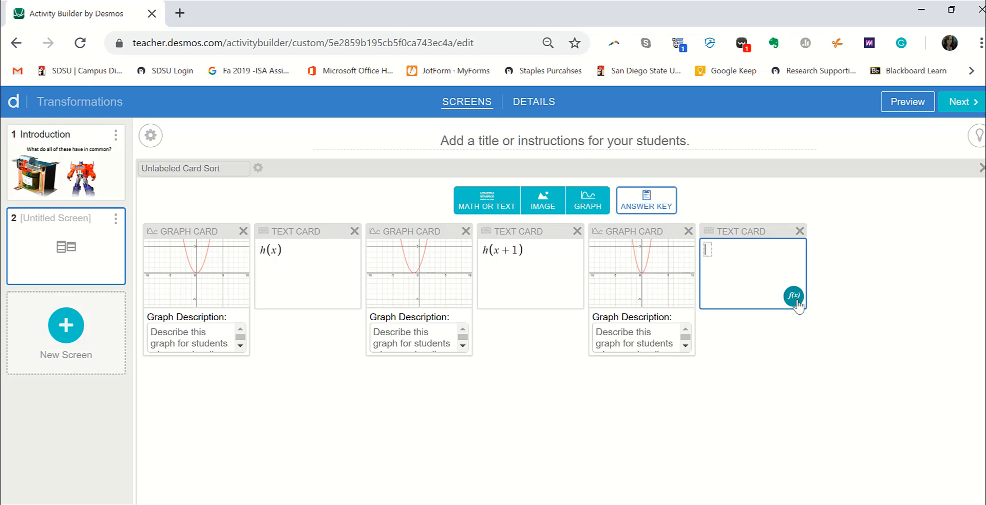
text(2h(x))
click(779, 358)
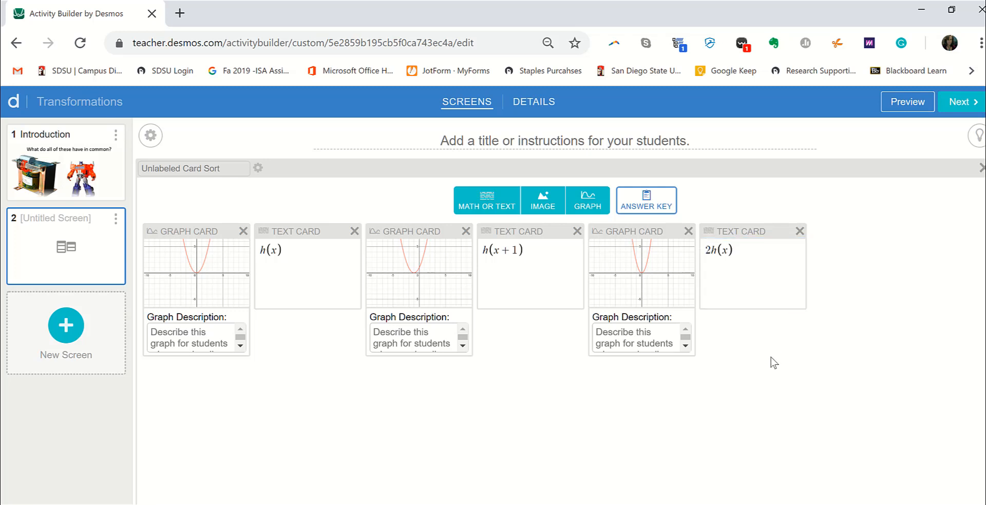
Add a graph card showing (2x)^2 to the card sort.
click(589, 203)
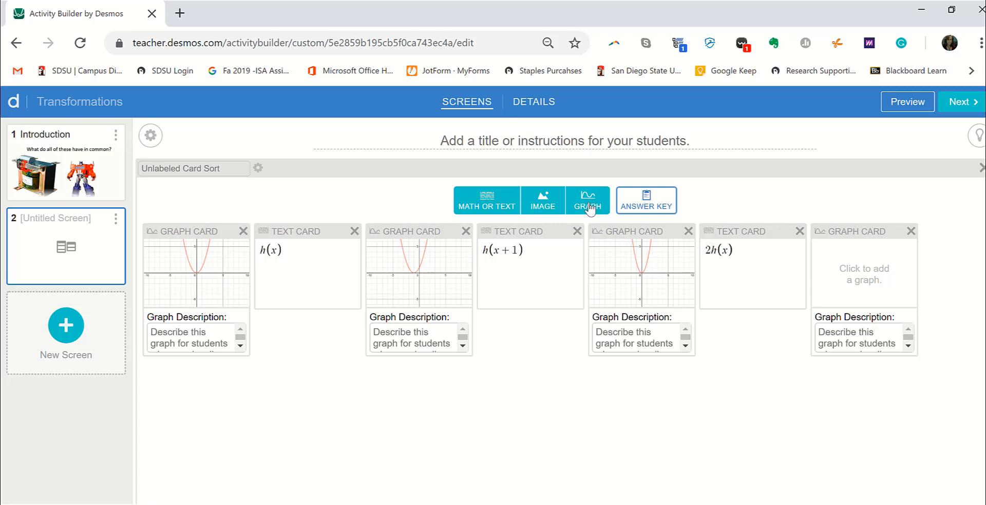
click(886, 272)
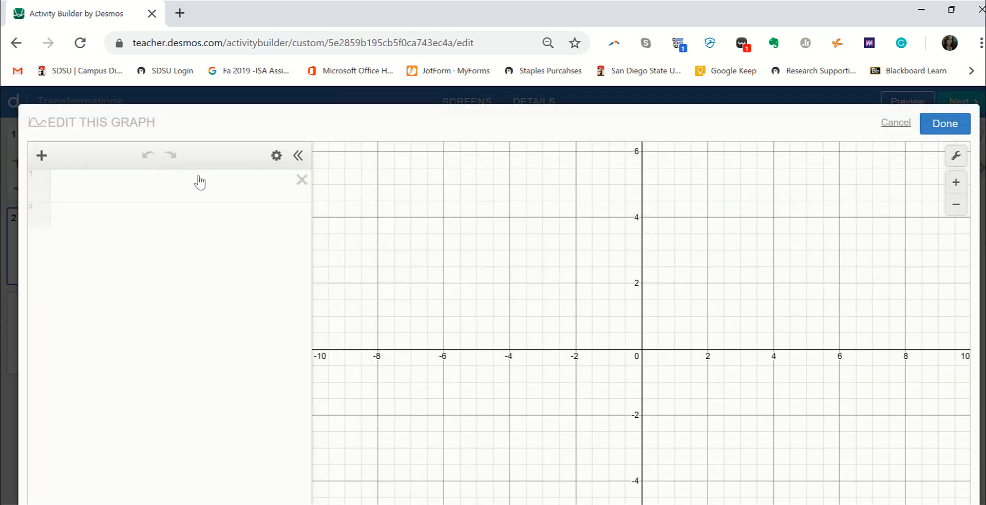
click(200, 181)
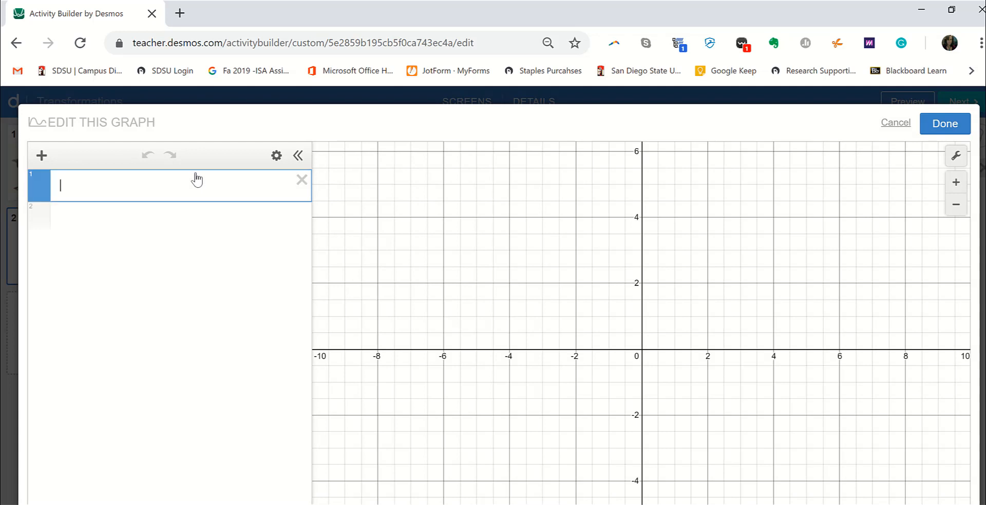
text((2x)^2)
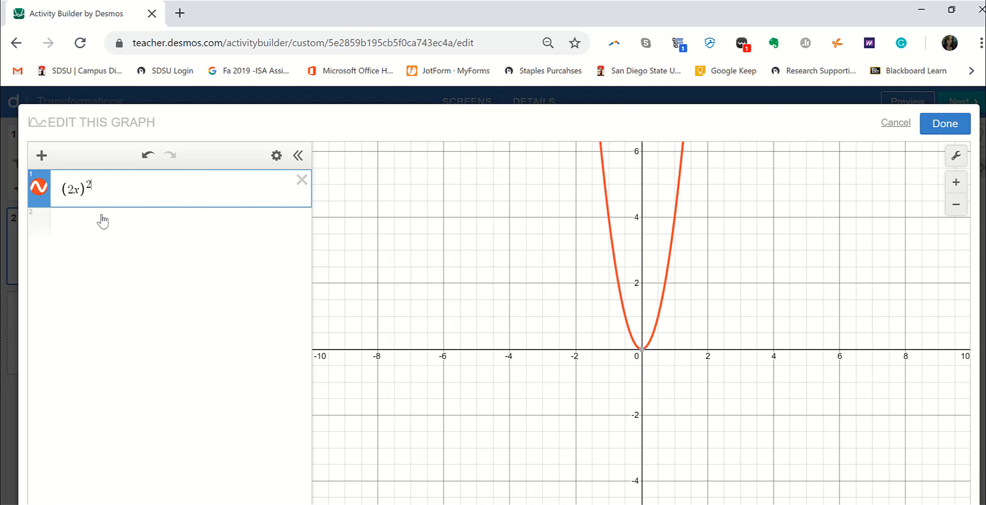
click(943, 124)
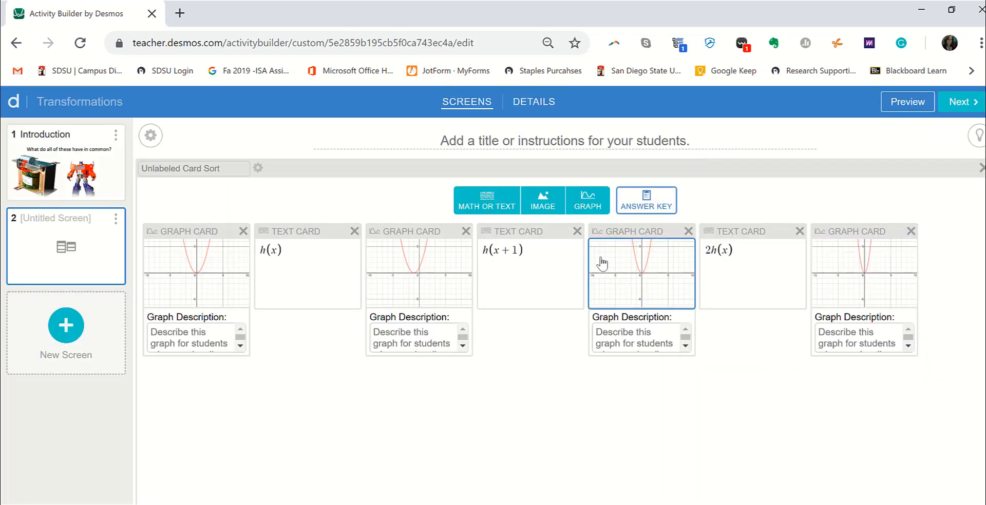
Add a text card containing the math expression h(2x) to the card sort.
click(474, 204)
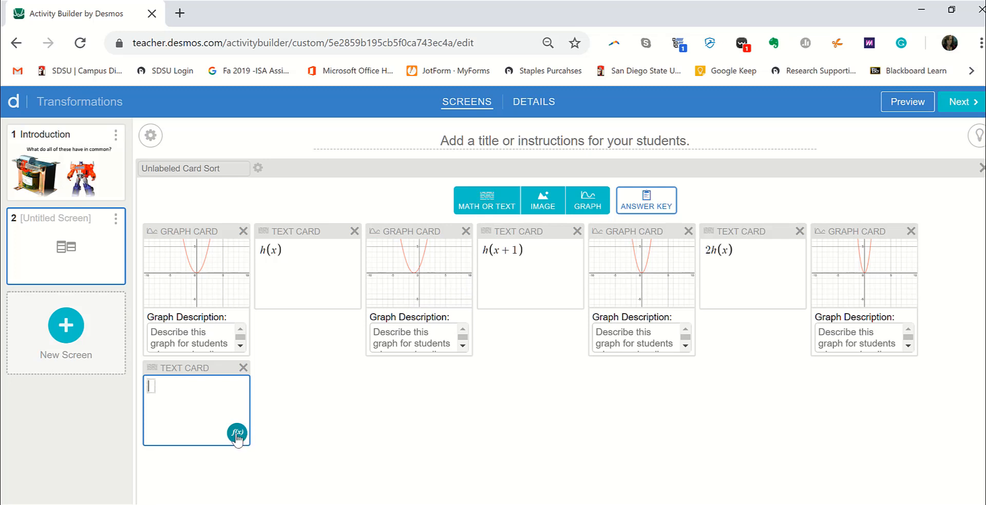
text(h(2x)
click(333, 427)
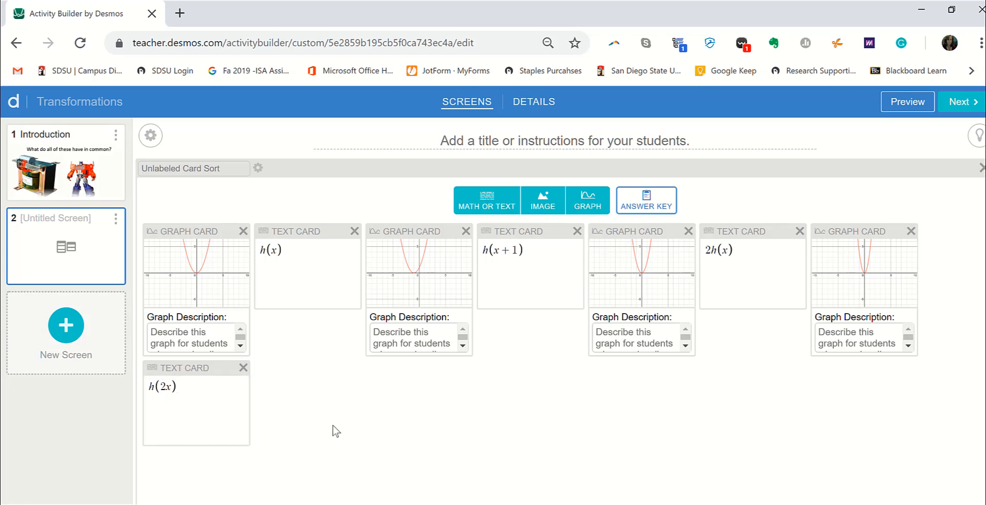
In the answer key, group h(x) with the x^2 graph, h(2x) with the (2x)^2 graph and 2h(x) with the 2x^2 graph.
click(651, 206)
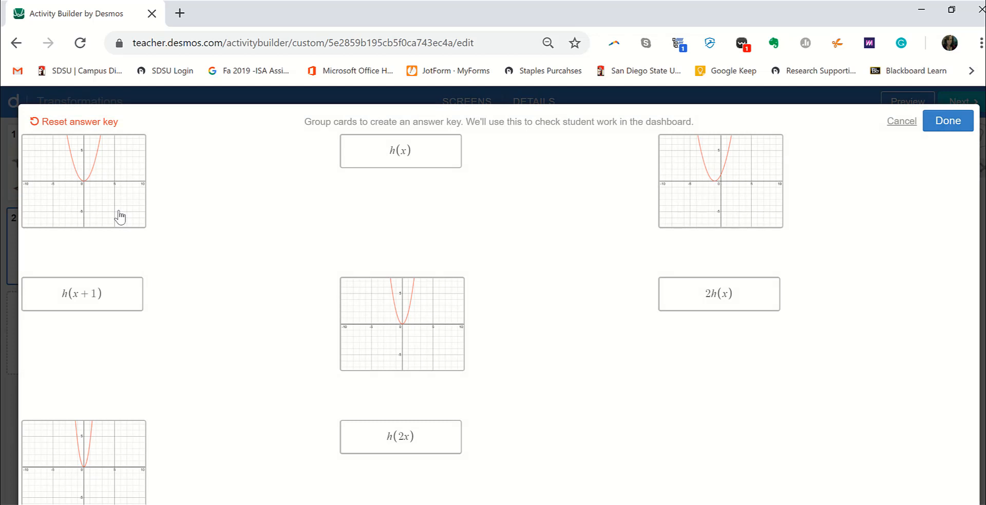
drag(120, 217, 430, 160)
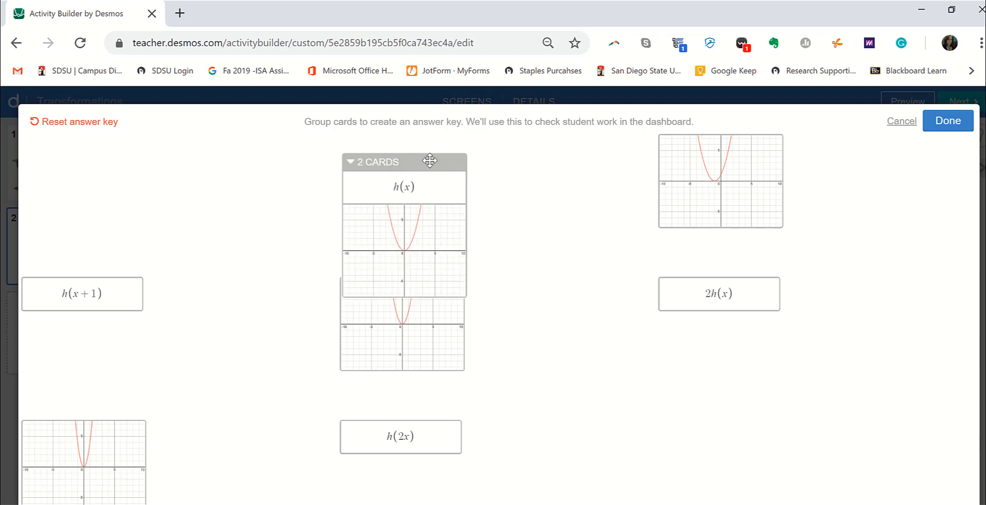
drag(411, 350, 247, 496)
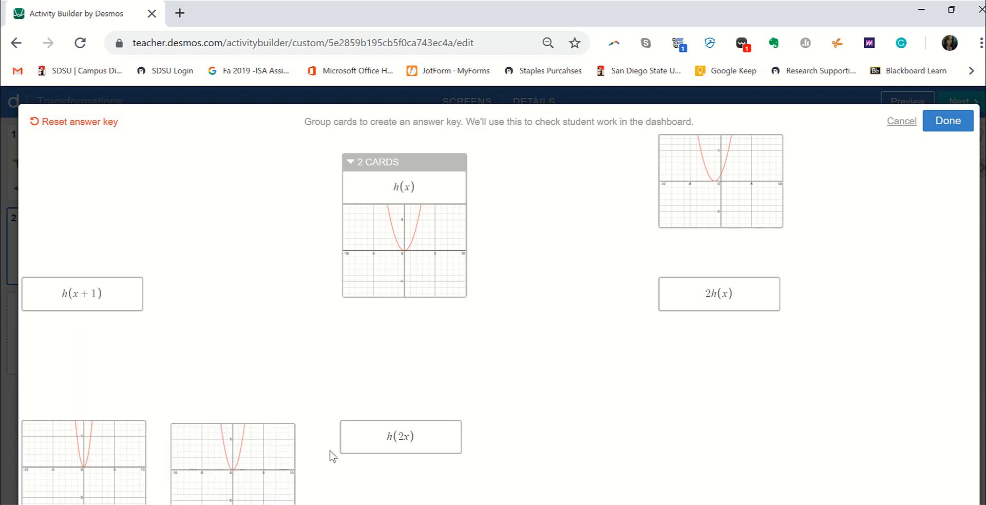
drag(349, 443, 62, 393)
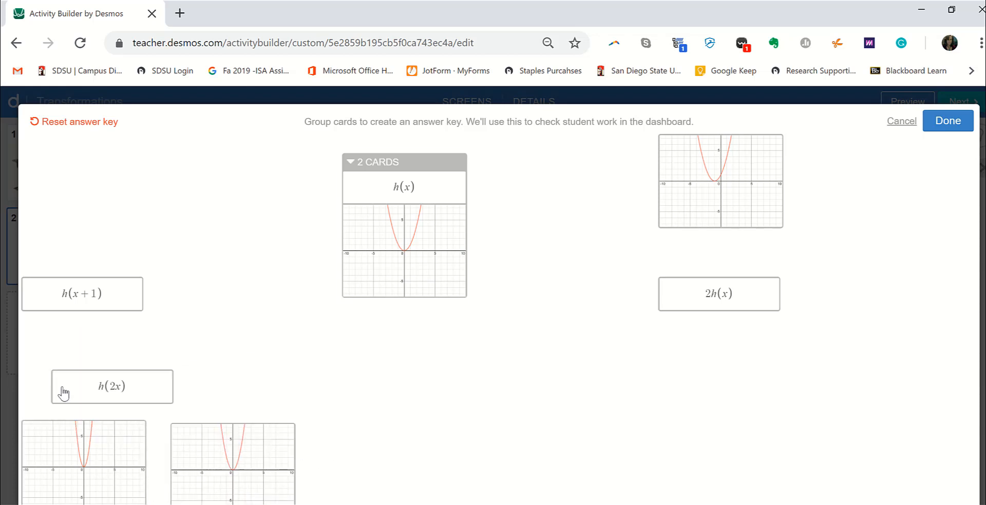
drag(675, 304, 212, 399)
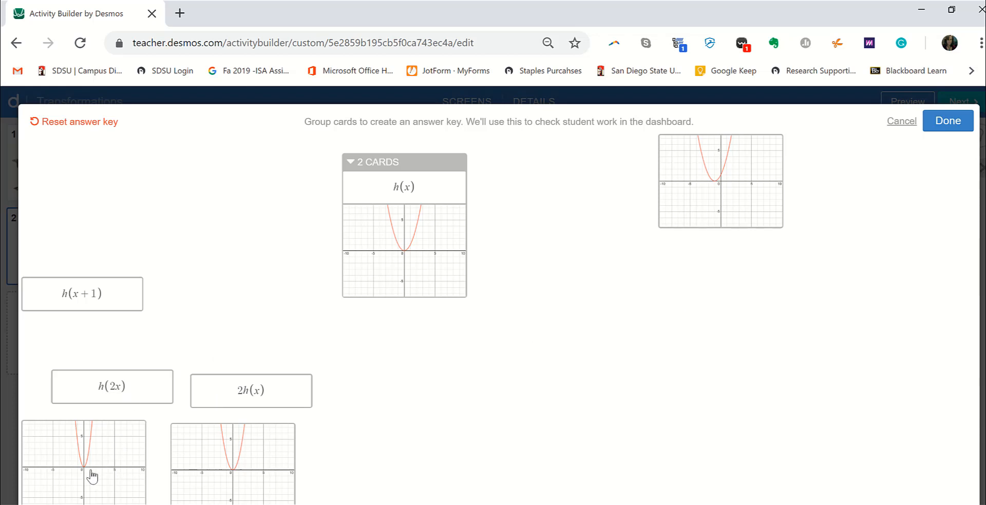
drag(143, 401, 123, 432)
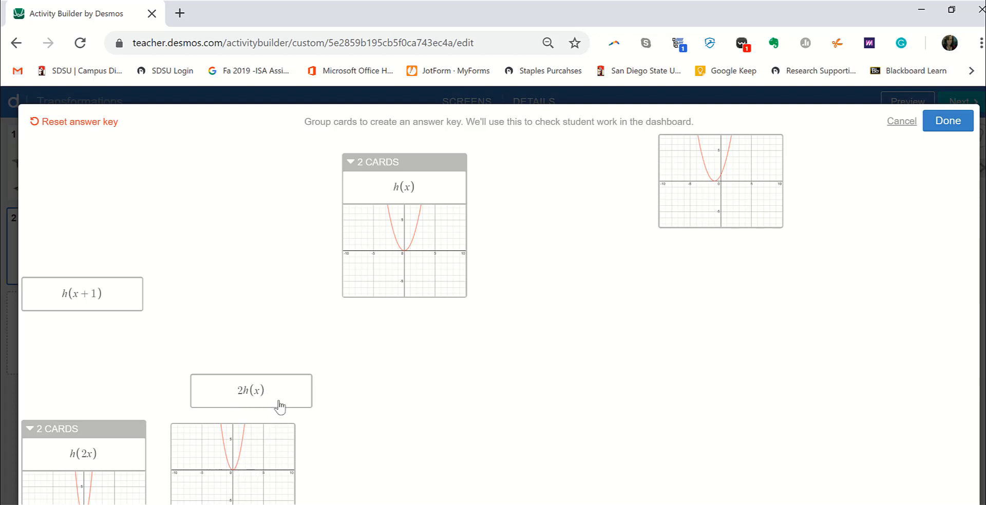
drag(280, 407, 264, 444)
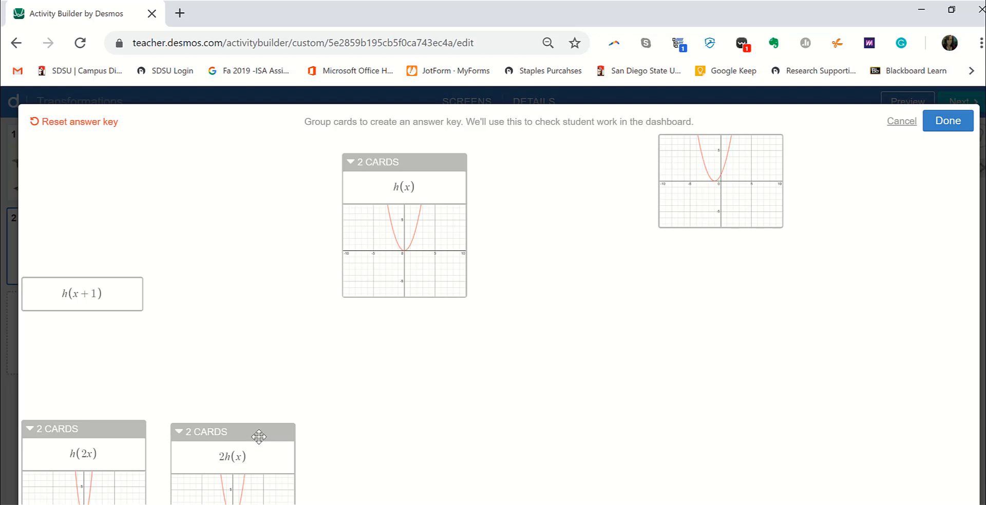
Line up the h(2x) and 2h(x) groups beside h(x), group h(x+1) with the remaining graph and save the answer key.
drag(77, 429, 242, 165)
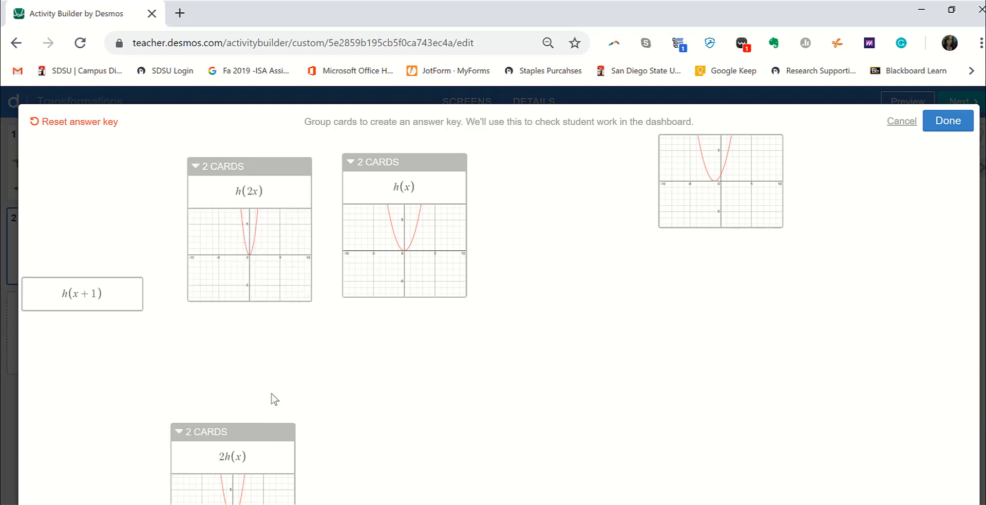
drag(260, 436, 582, 162)
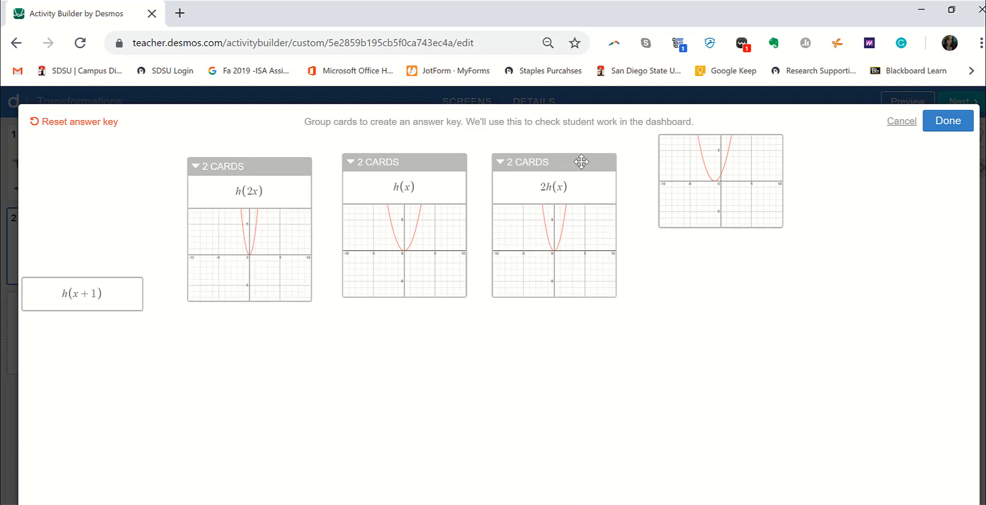
drag(128, 297, 673, 228)
right_click(701, 208)
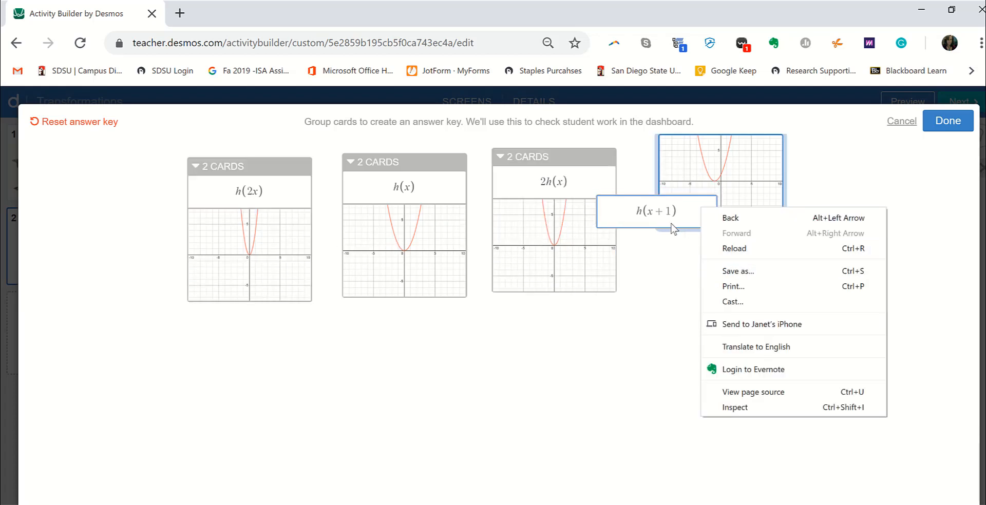
click(636, 359)
drag(642, 349, 740, 235)
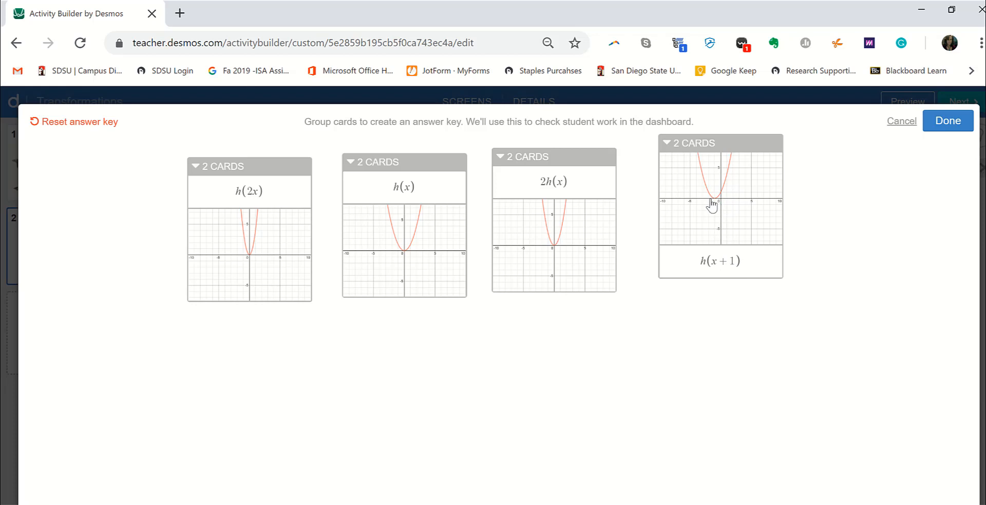
click(946, 122)
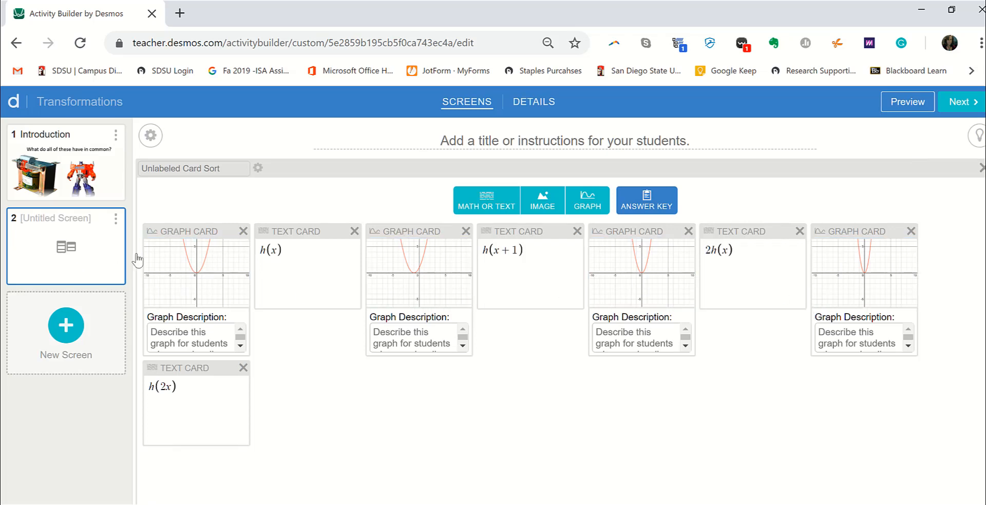
Preview the card sort as a student and try moving a graph card beneath the 2h(x) card.
click(904, 105)
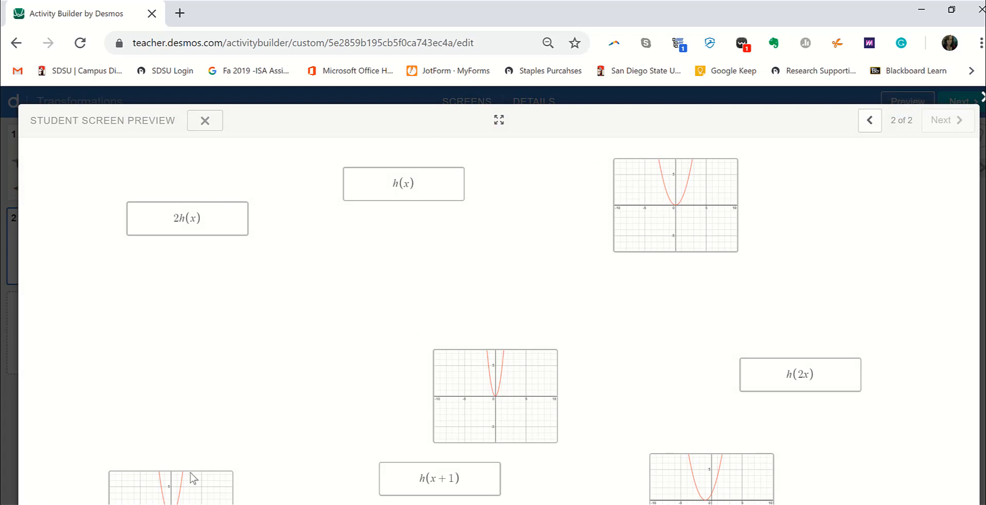
drag(189, 490, 202, 286)
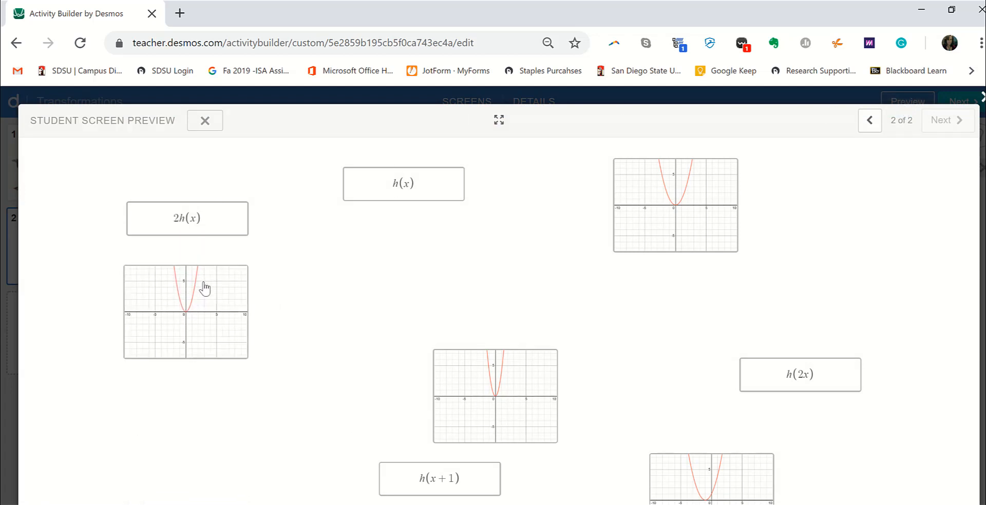
click(982, 97)
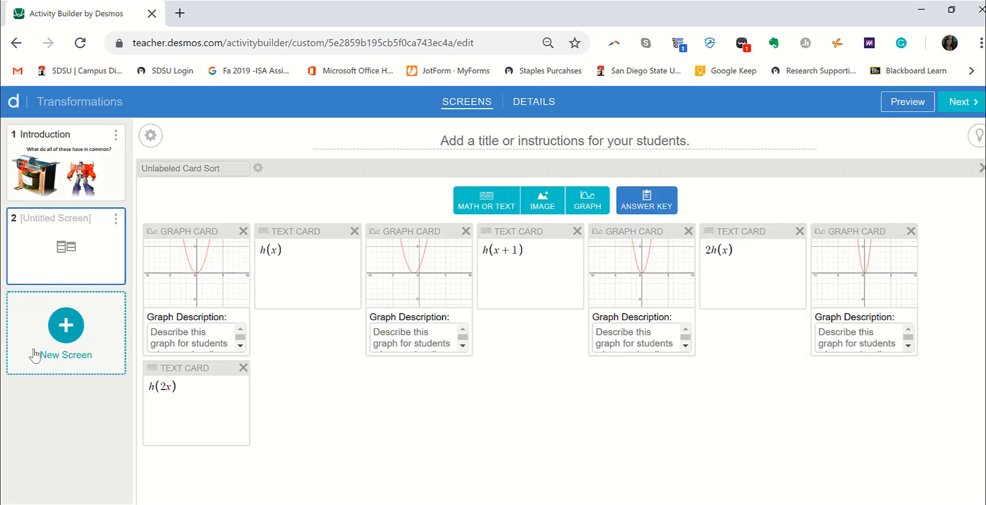
Add a third screen and title the card sort screen "Determine h(x) and then the other functions".
click(54, 334)
click(102, 249)
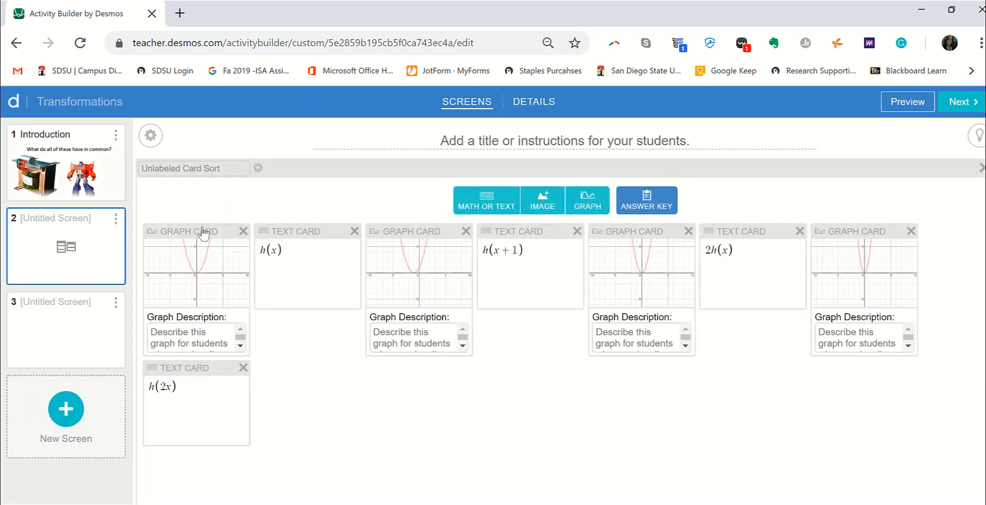
click(542, 142)
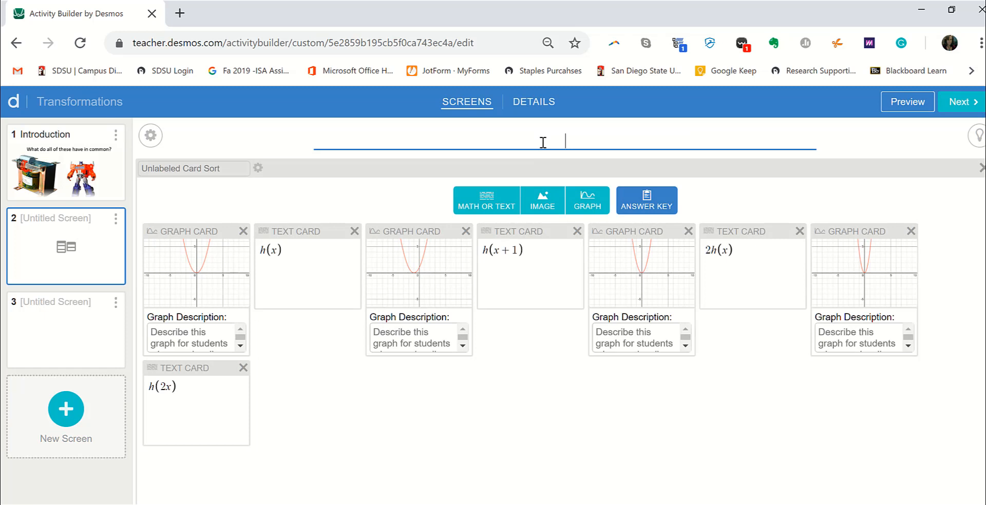
text(Sort the)
key(BackSpace)
key(BackSpace)
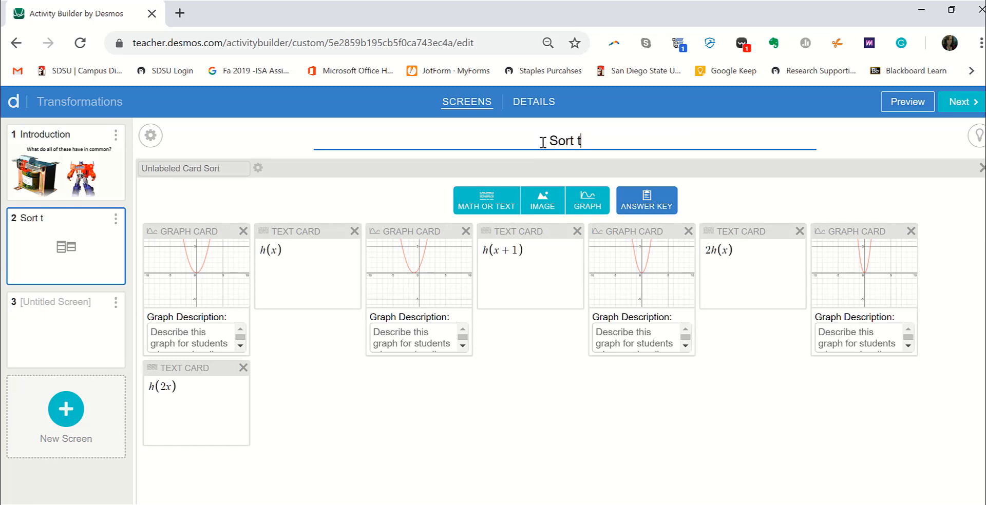
key(BackSpace)
key(BackSpace)
key(BackSpace)
text(Determine h(x) an)
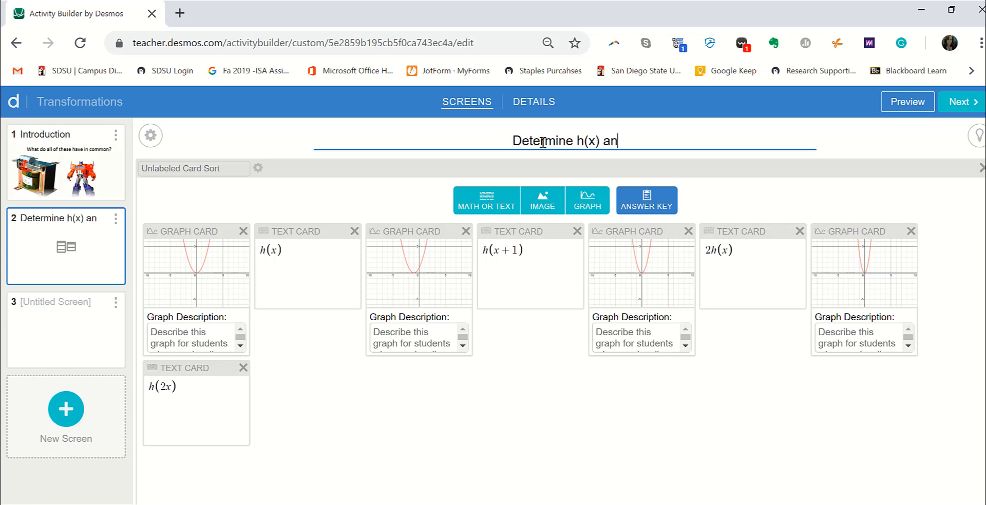
text(d then the other )
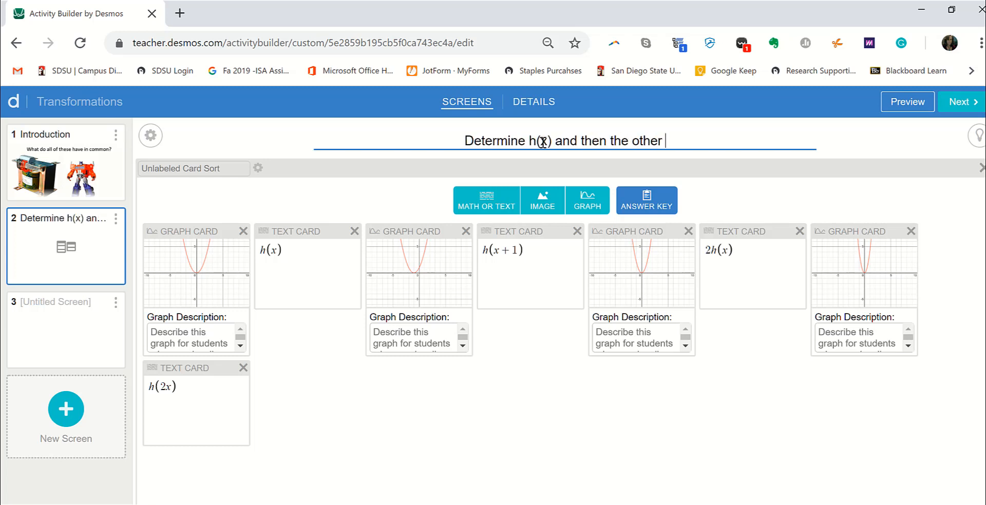
text(functions)
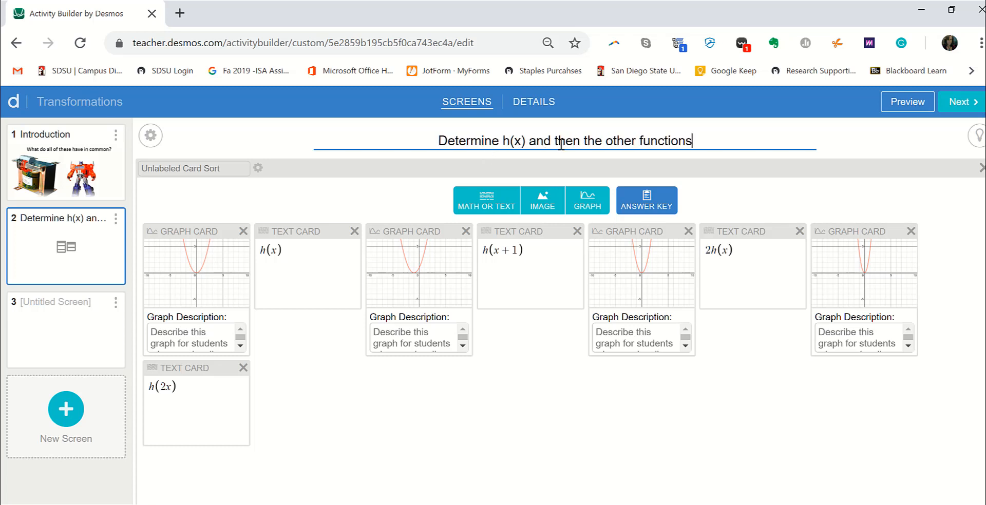
Insert "math" before "the other functions" in the card sort title and append "to their expressions".
click(585, 141)
text(math)
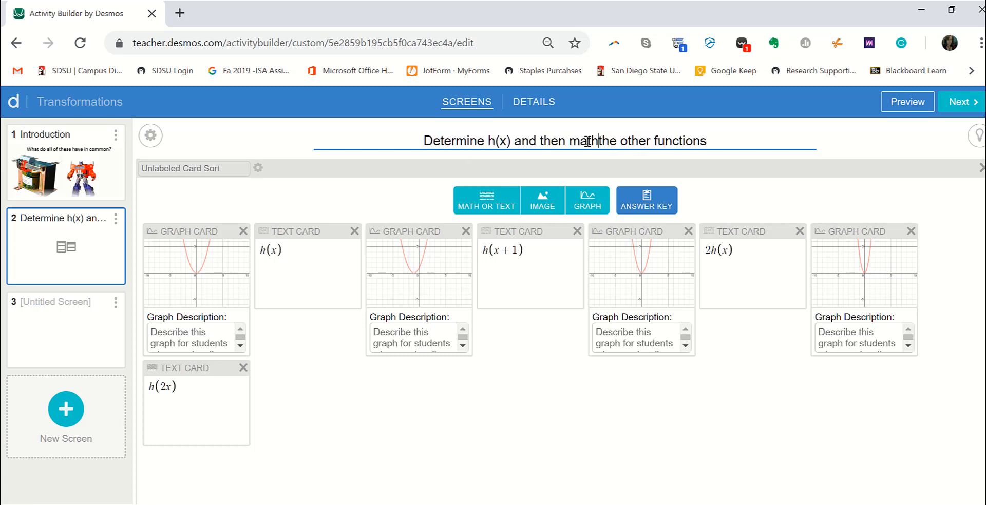
click(713, 138)
text(t)
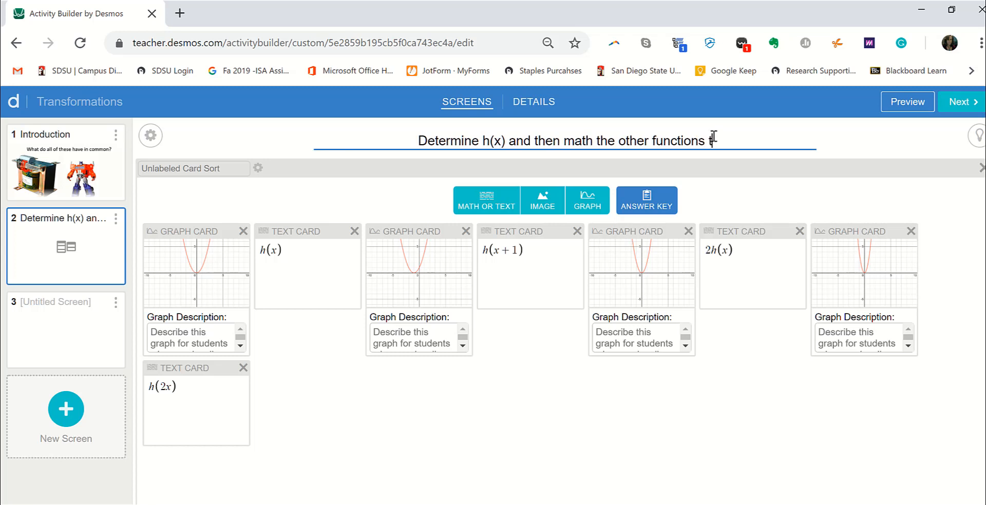
text(o their expressions)
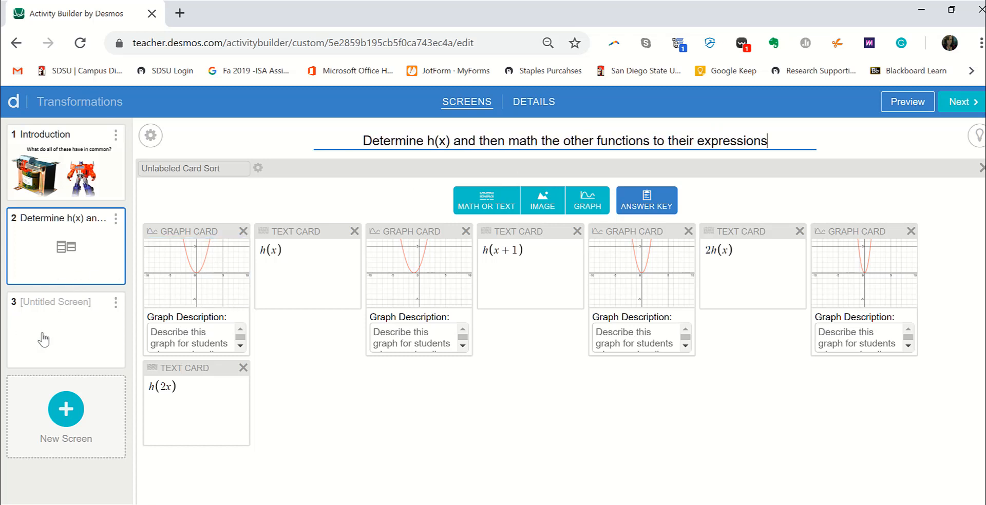
Add a text input and a note to the third screen.
click(59, 345)
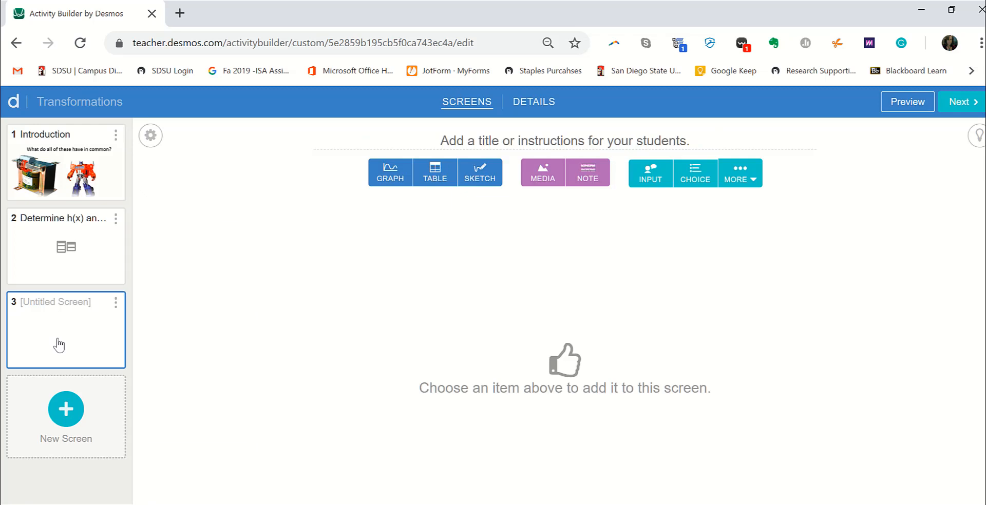
click(659, 186)
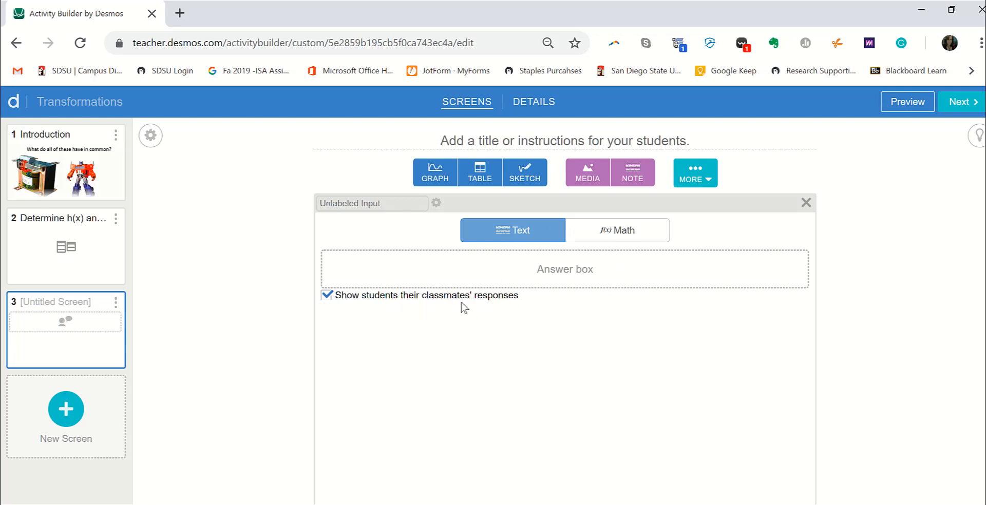
double_click(327, 302)
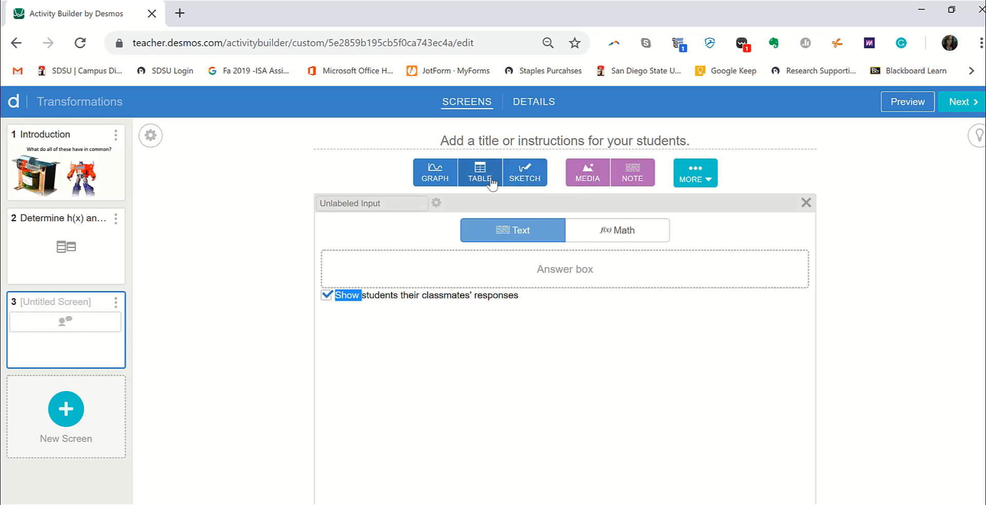
click(637, 174)
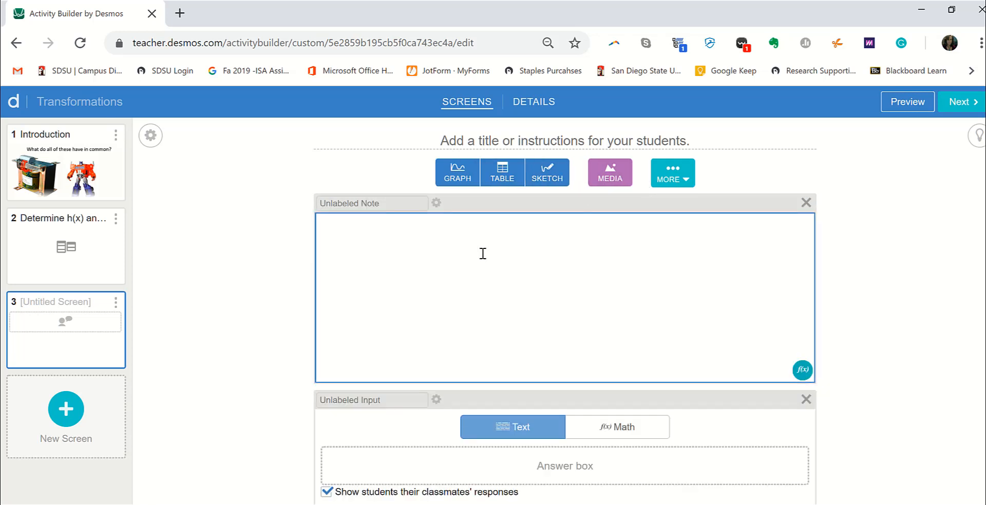
Enter "Reflection:" as the note's first line and begin the second line with "If we change".
text(REflec)
key(BackSpace)
key(BackSpace)
key(BackSpace)
key(BackSpace)
key(BackSpace)
text(ef)
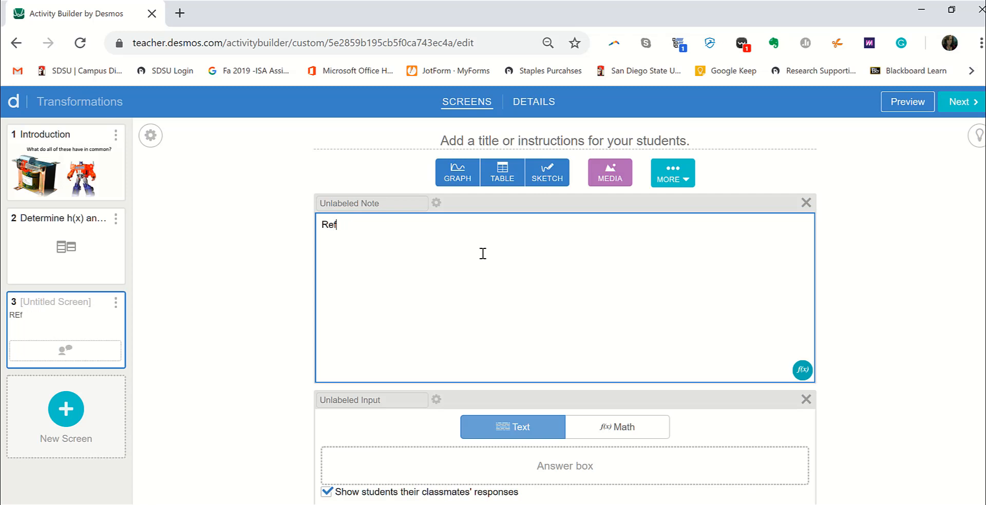
text(lection:)
key(Return)
text(If)
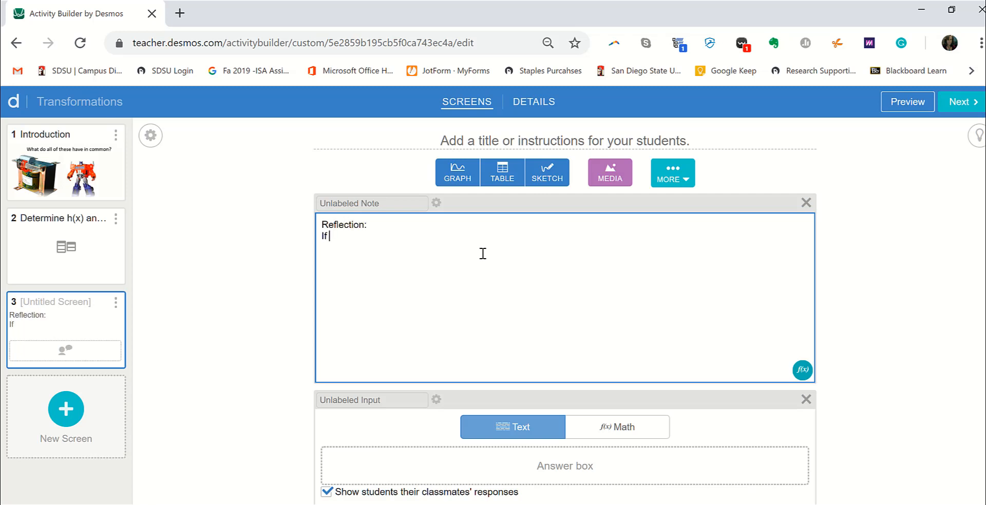
text( we change)
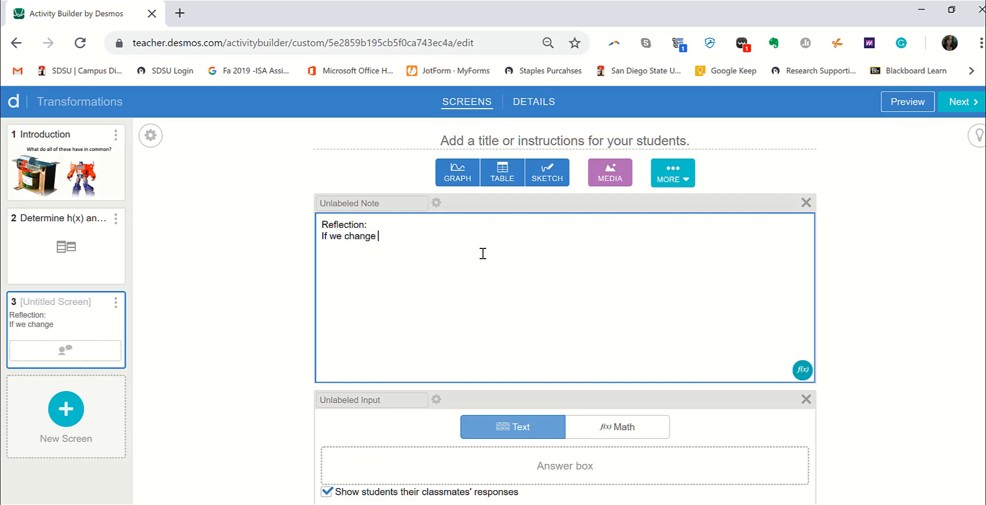
Continue the note's sentence with the math expression h(x) followed by the text "so that it".
click(801, 371)
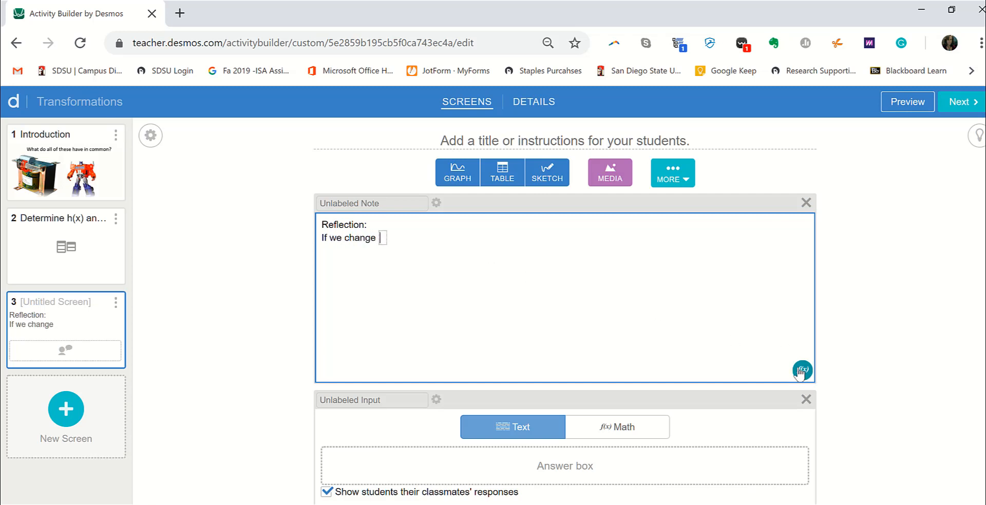
text(h(x)
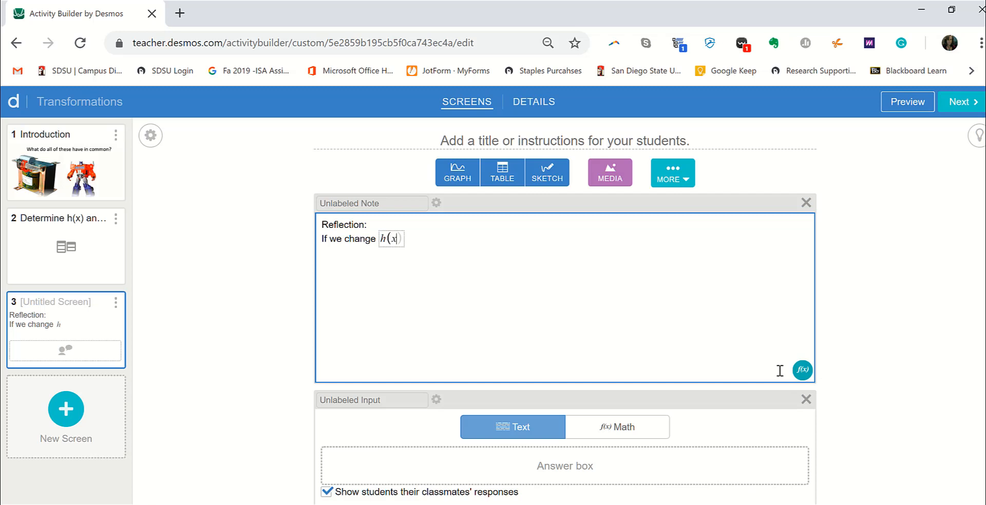
text())
click(452, 241)
text(so that it)
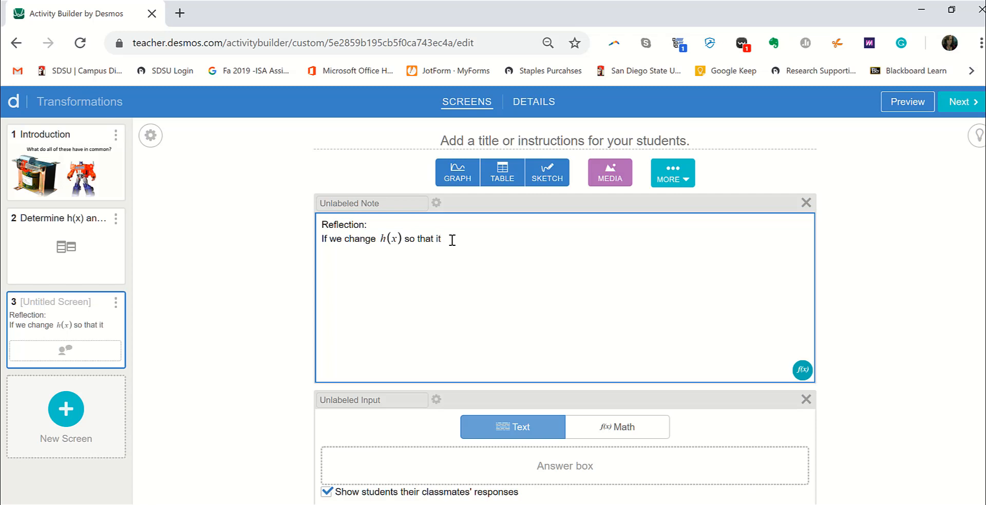
Continue the note's sentence with "represents" and the math expression h(x) = 2x + 1.
text( represnts)
key(BackSpace)
key(BackSpace)
key(BackSpace)
key(BackSpace)
text(sents)
click(804, 372)
text(h(x) )
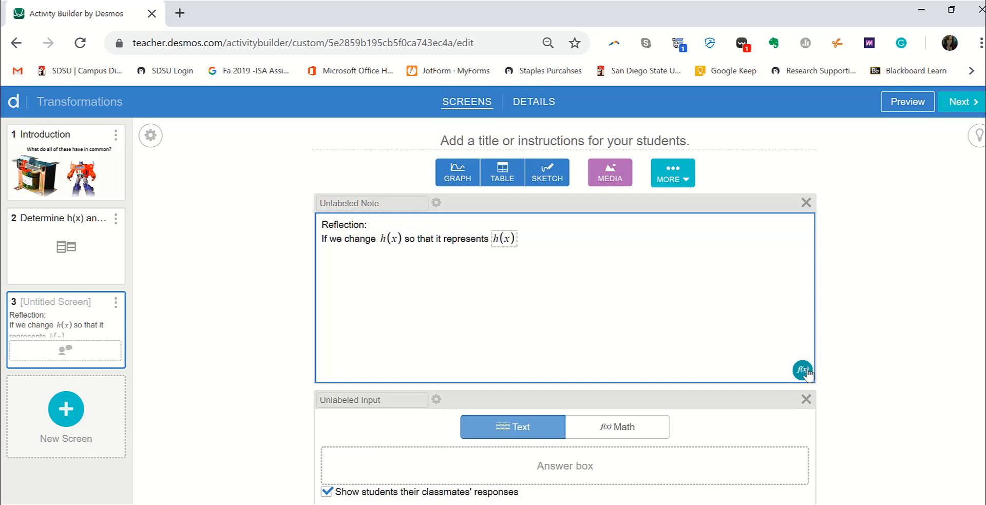
text(= 2x + 1)
click(806, 372)
Replace "so that it represents" in the note with ", for example" and finish the question with ", will the answers change in your card sort?".
drag(404, 240, 490, 238)
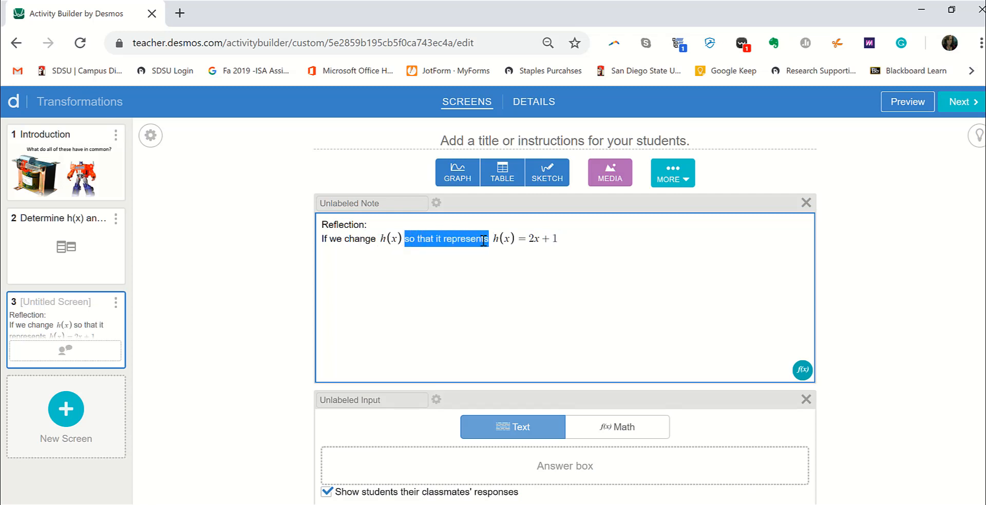
key(BackSpace)
key(Left)
text(,)
key(Right)
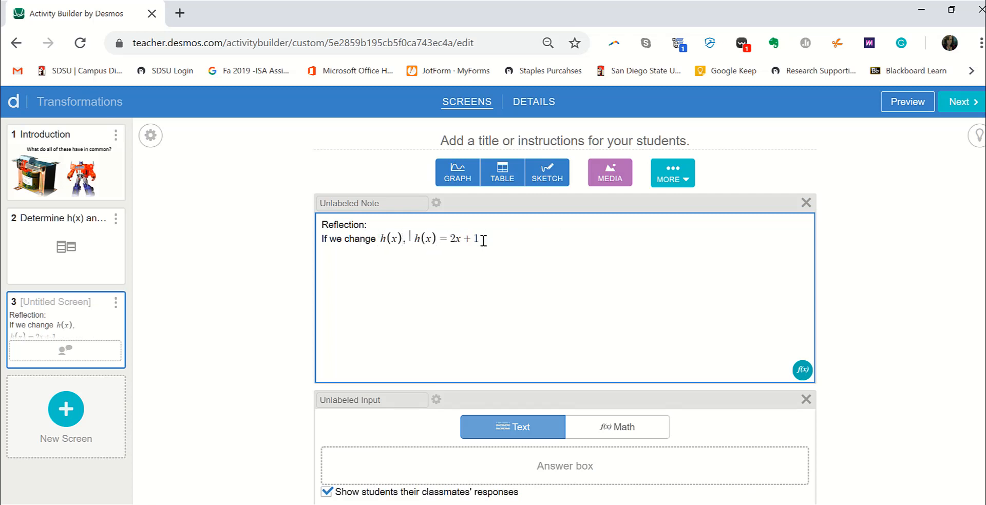
text(for exampl)
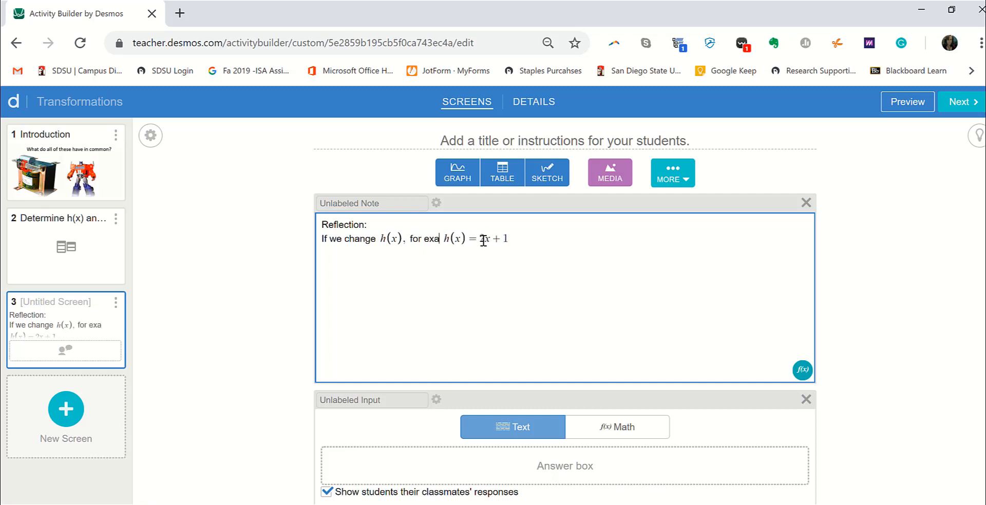
text(e)
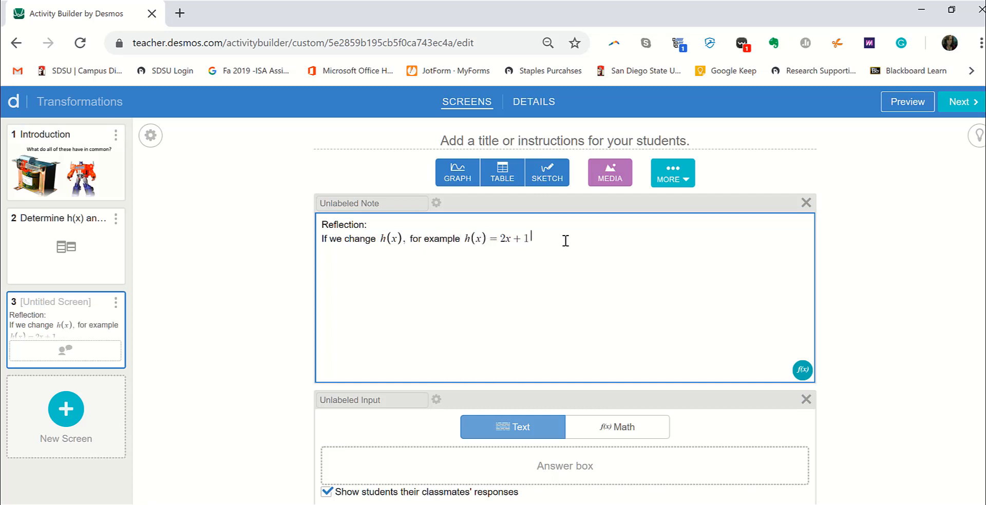
text( will the answers  change)
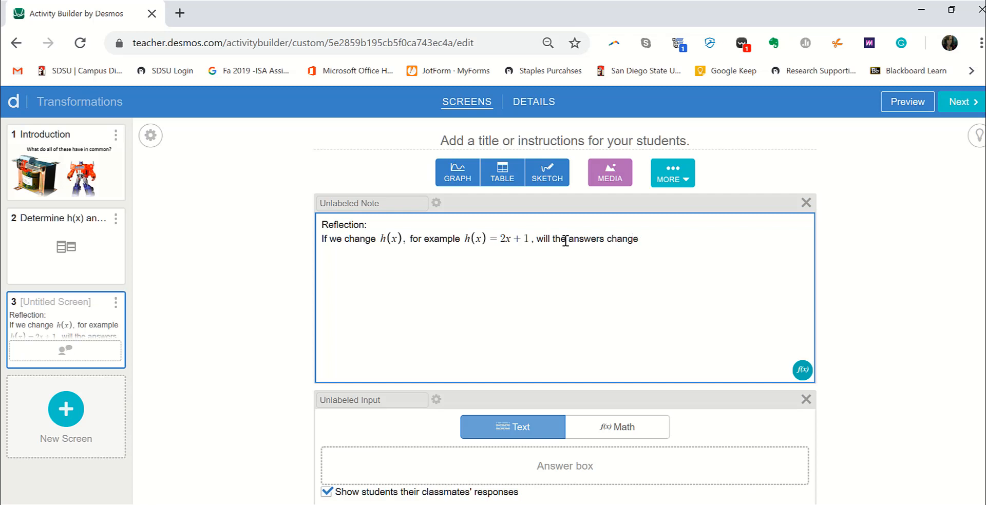
text( in your card sort?)
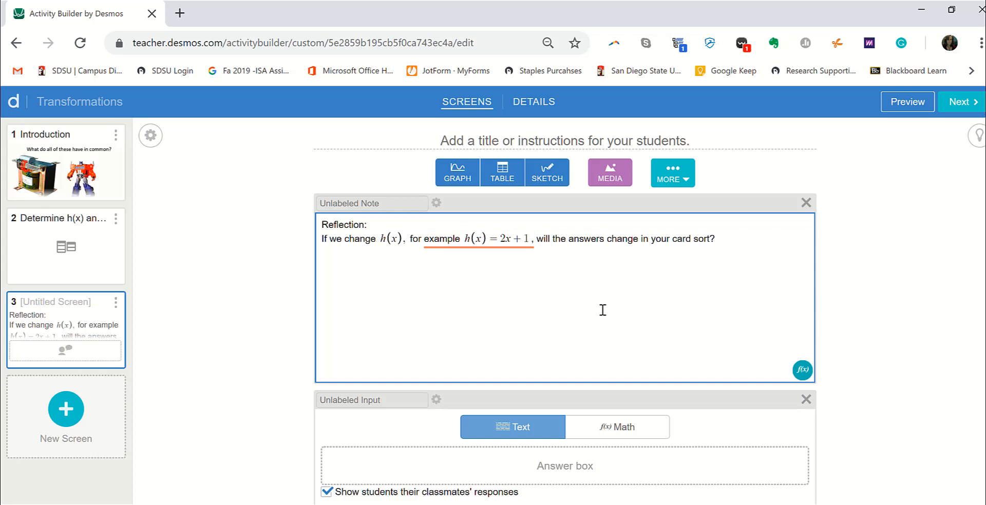
Insert "and the associated graphs," before "for example" in the reflection note and end the note with "Please explain.".
mouse_move(450, 238)
click(412, 242)
text(and the asso)
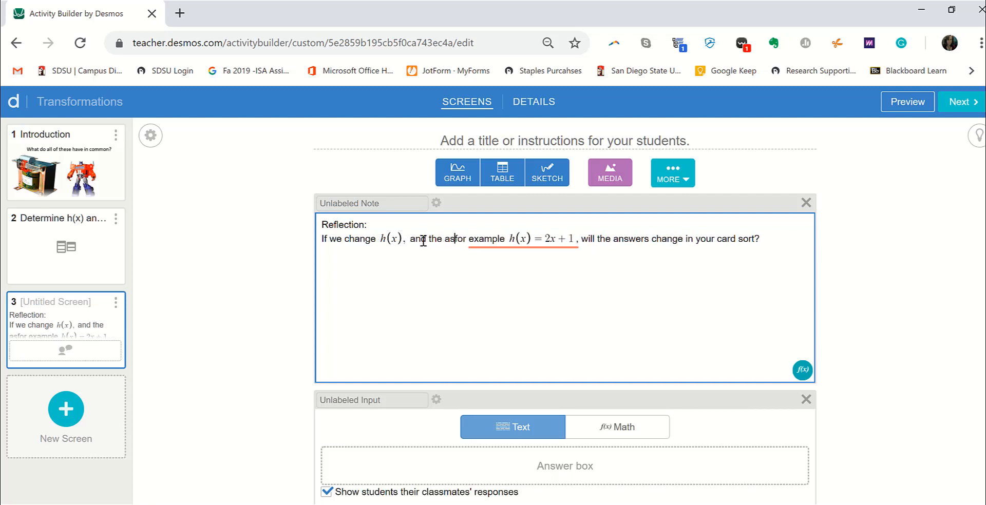
text(ciated graphs,)
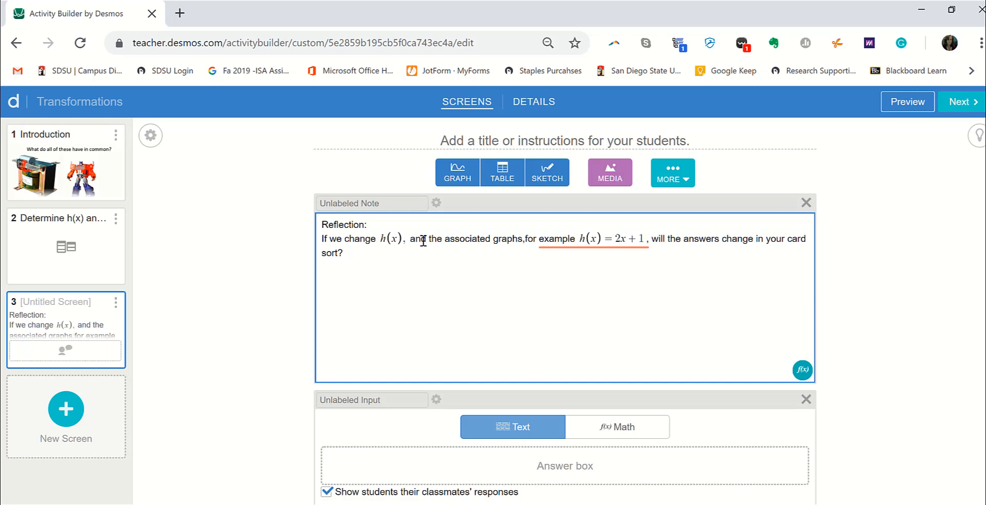
key(BackSpace)
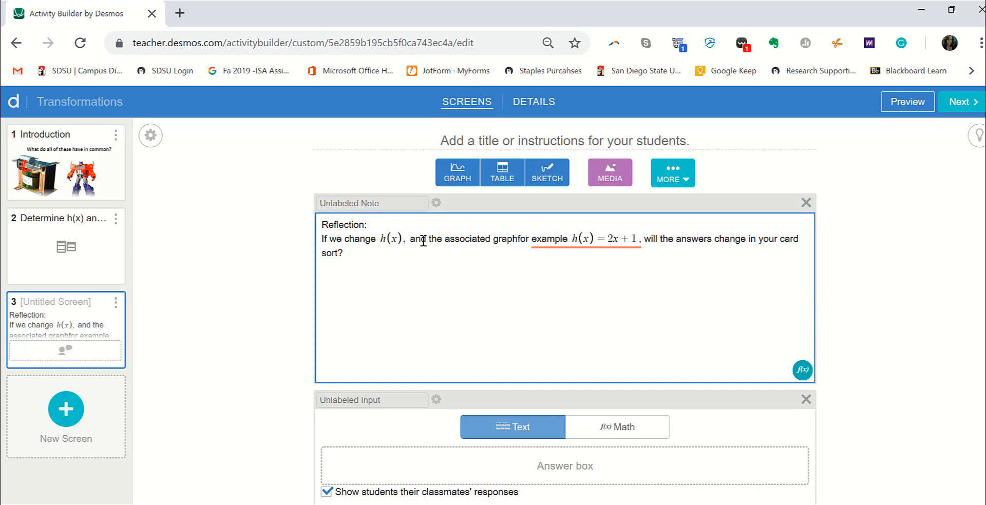
text(s,)
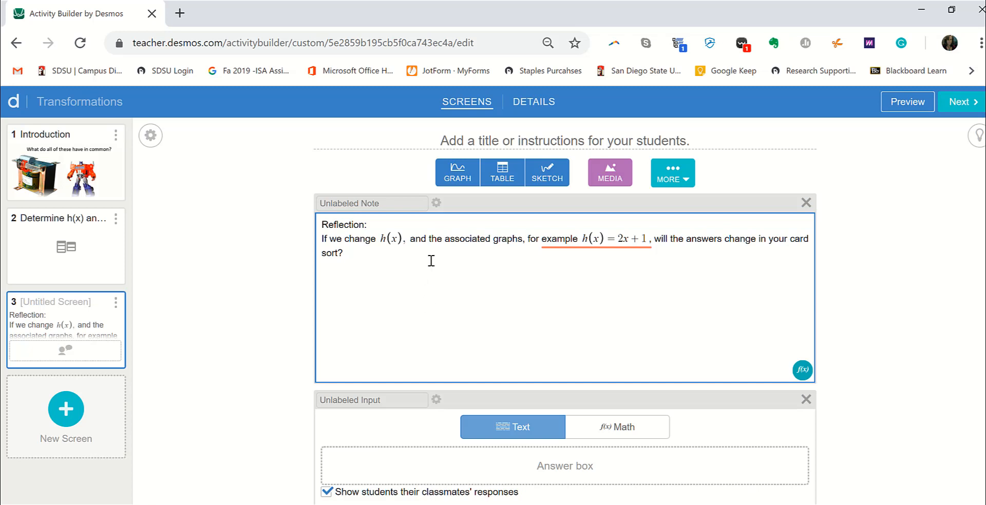
text(Please explain.)
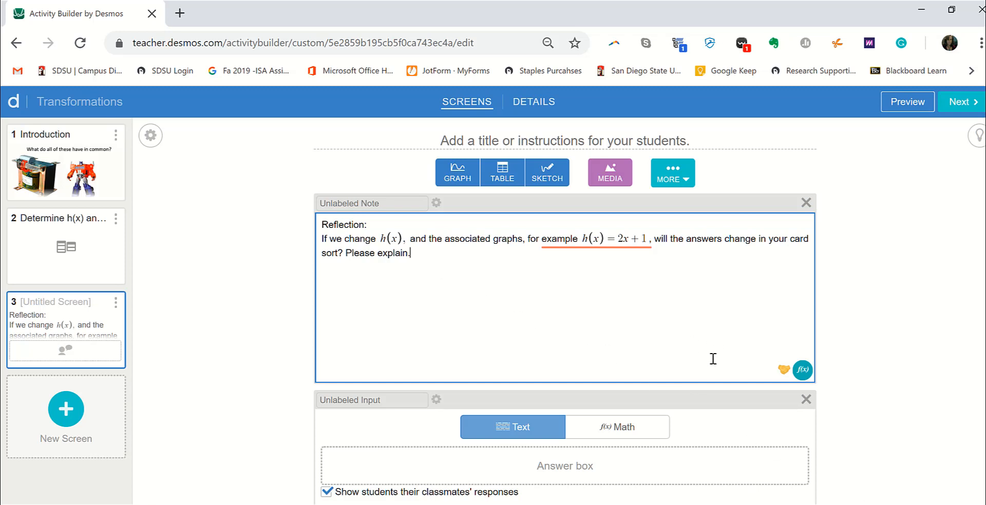
click(887, 325)
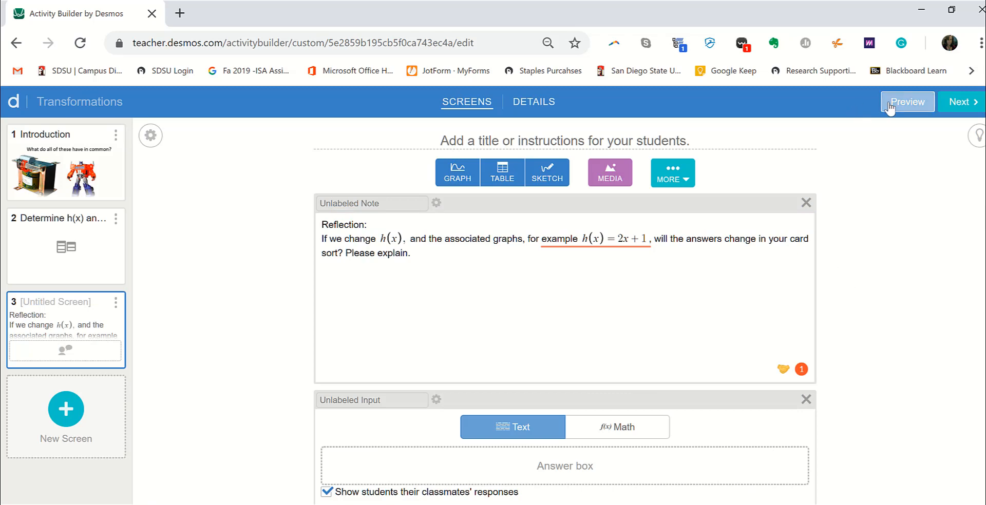
Preview all three activity screens as a student, from the introduction through the reflection, and close the preview.
click(908, 102)
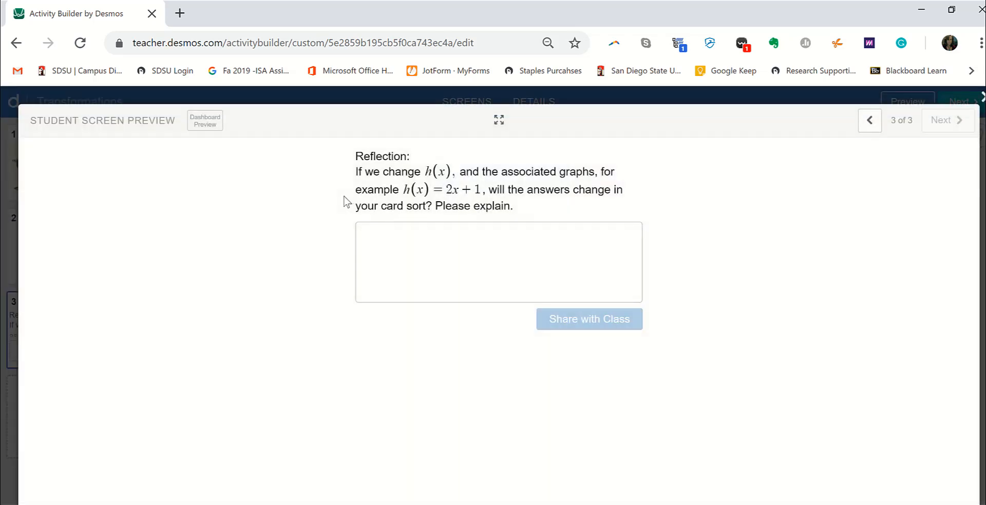
click(865, 124)
click(865, 123)
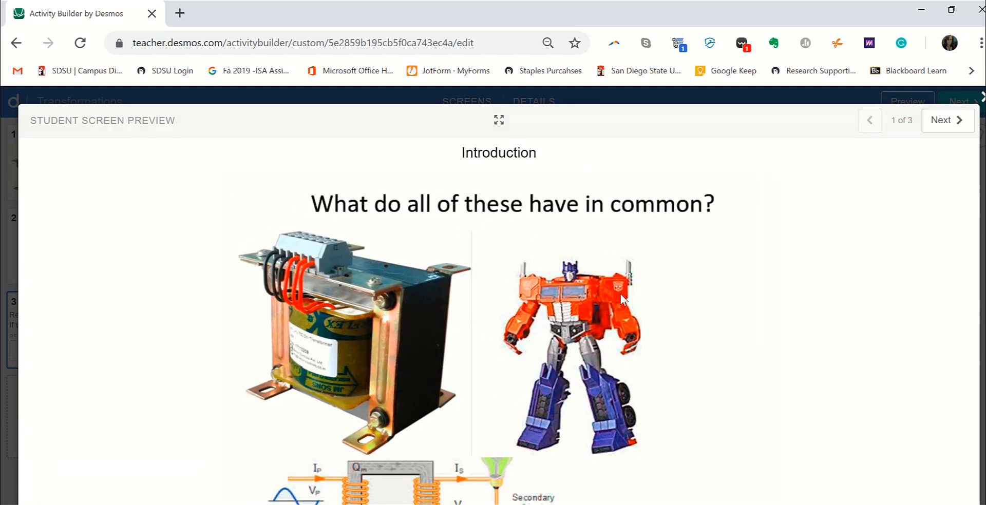
click(948, 126)
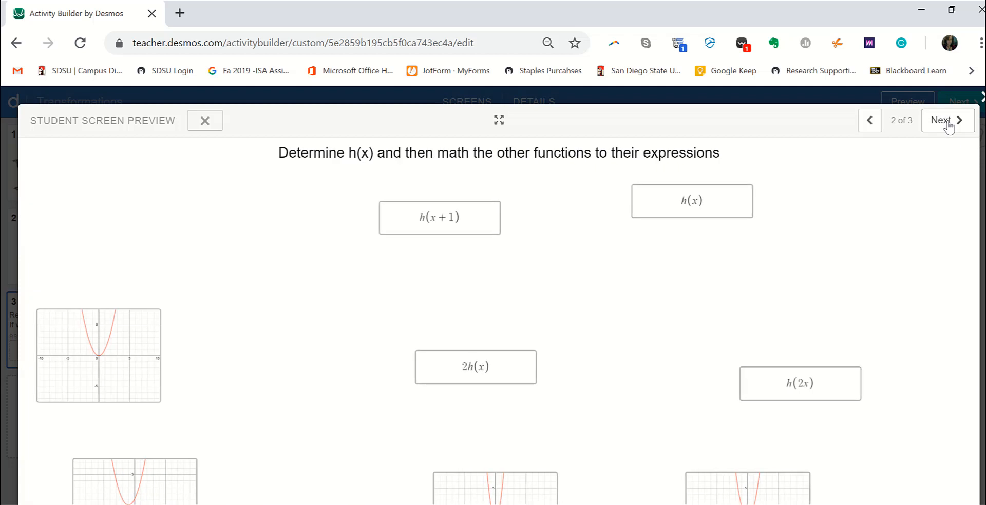
click(948, 125)
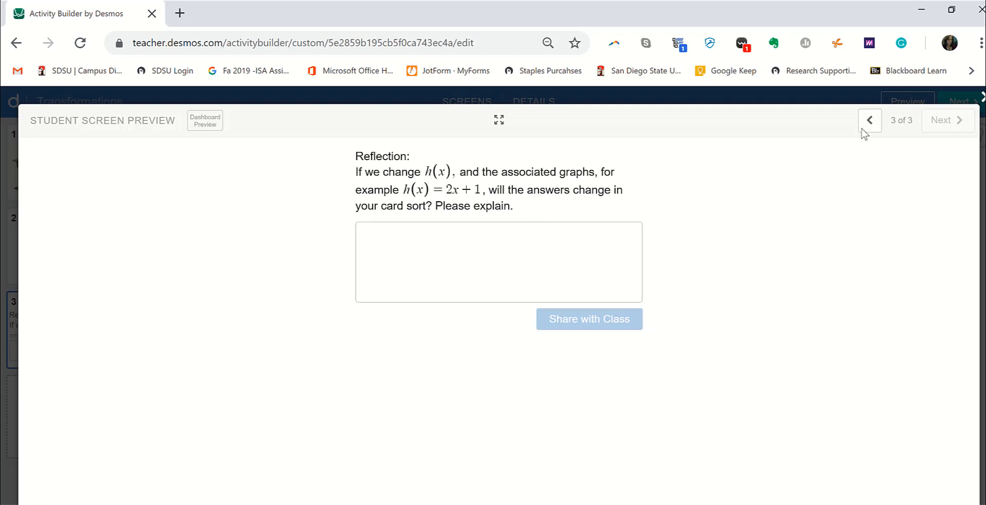
click(981, 98)
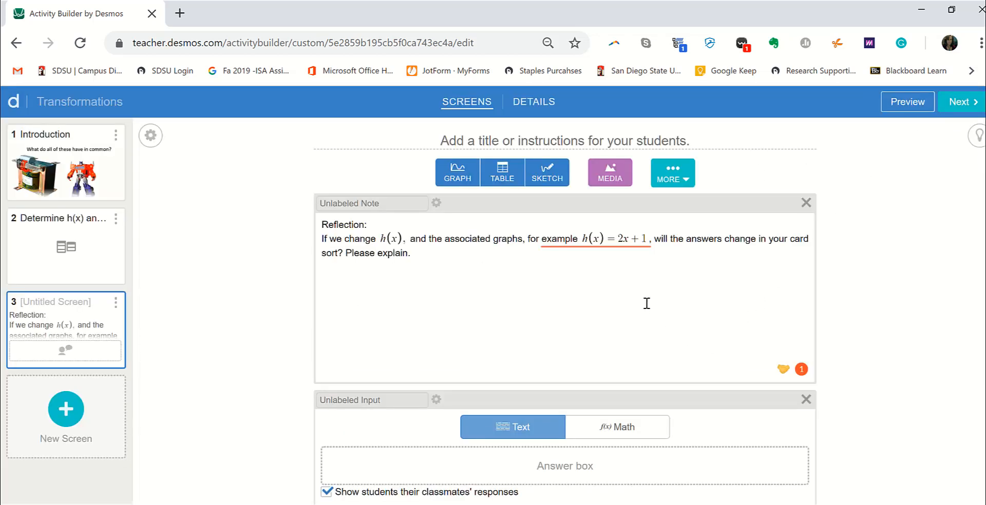
Replace "Please explain." in the note with "So what do all of the pictures in slide 1 have in common?".
click(448, 259)
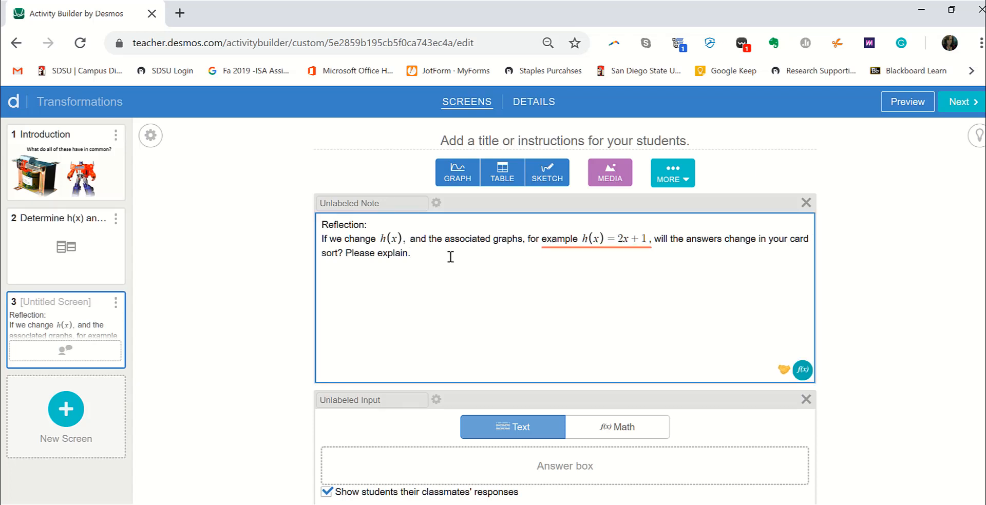
drag(345, 253, 410, 254)
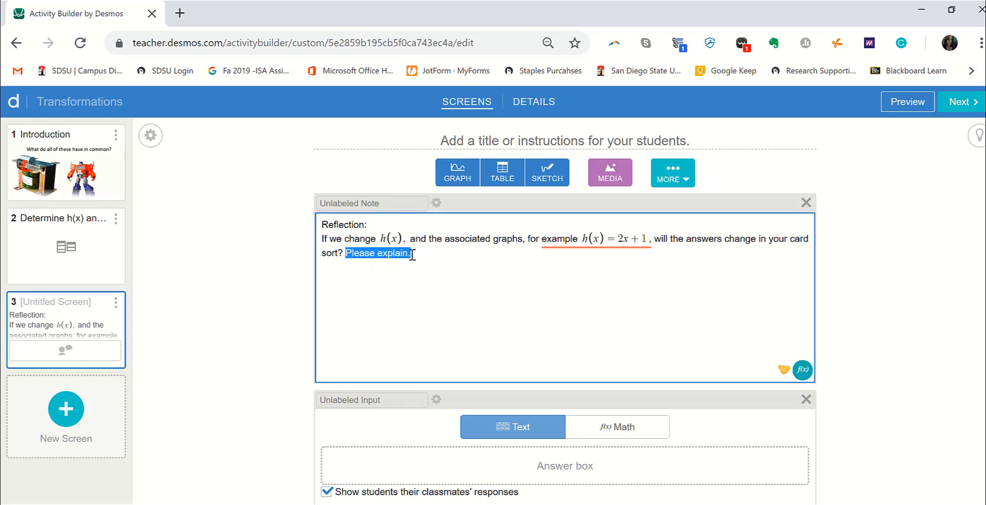
text(So what )
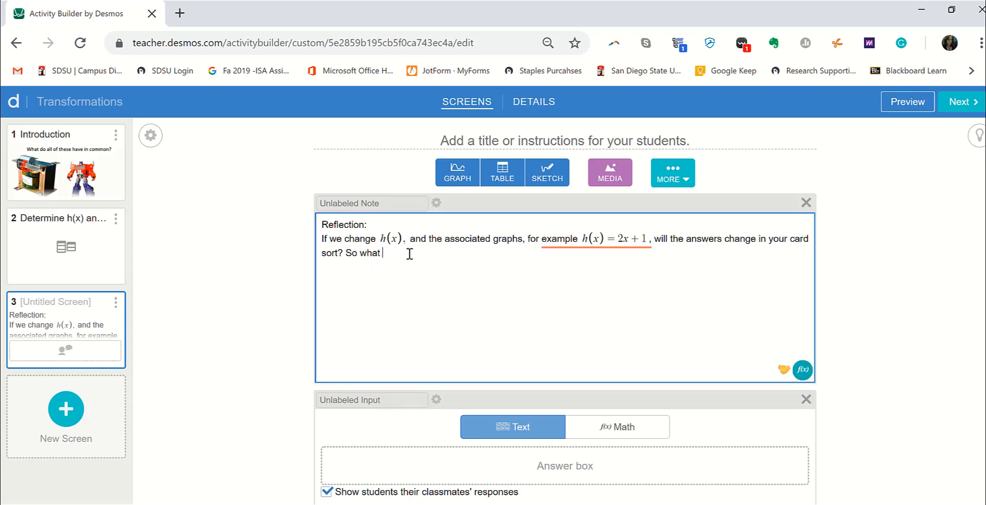
text(do all of the pictures in)
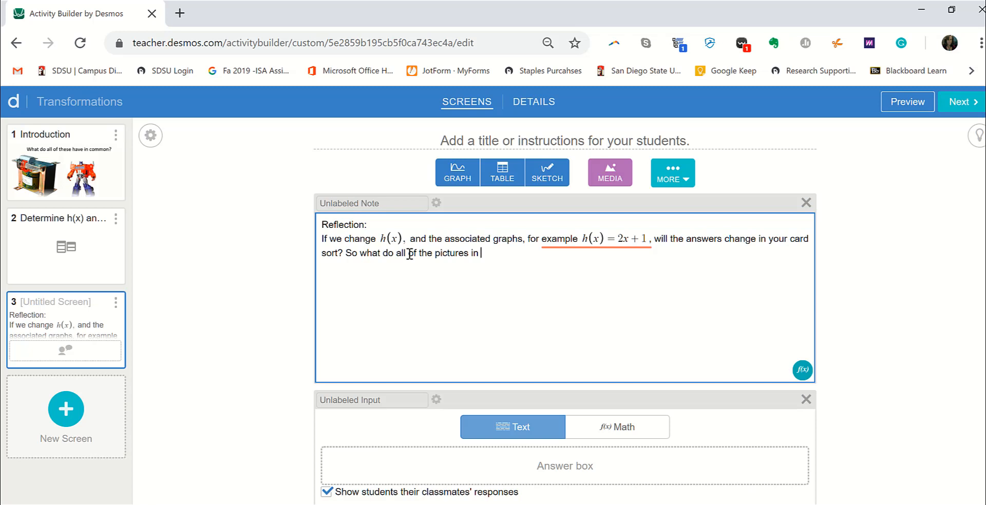
text( slide 1 have in common?)
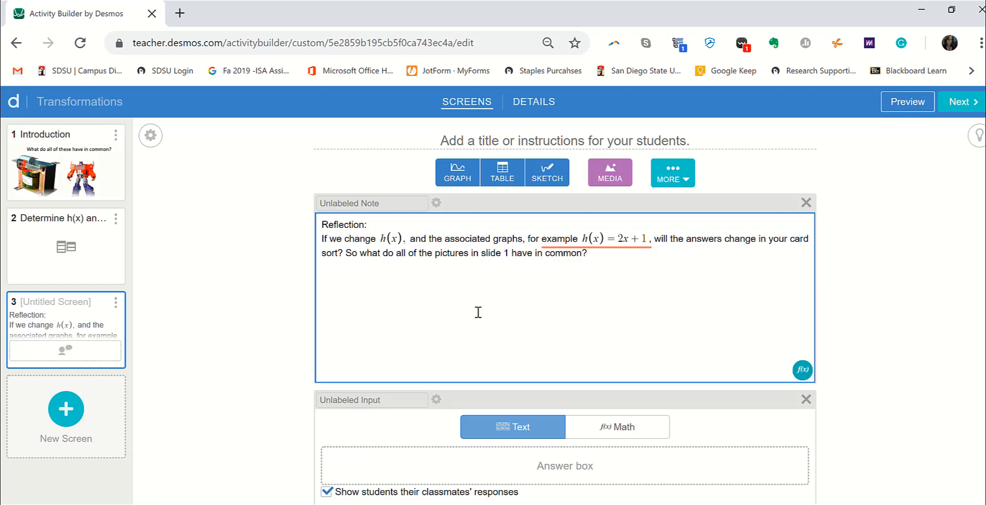
Publish the Transformations activity, create a class code for it and highlight the code.
click(951, 113)
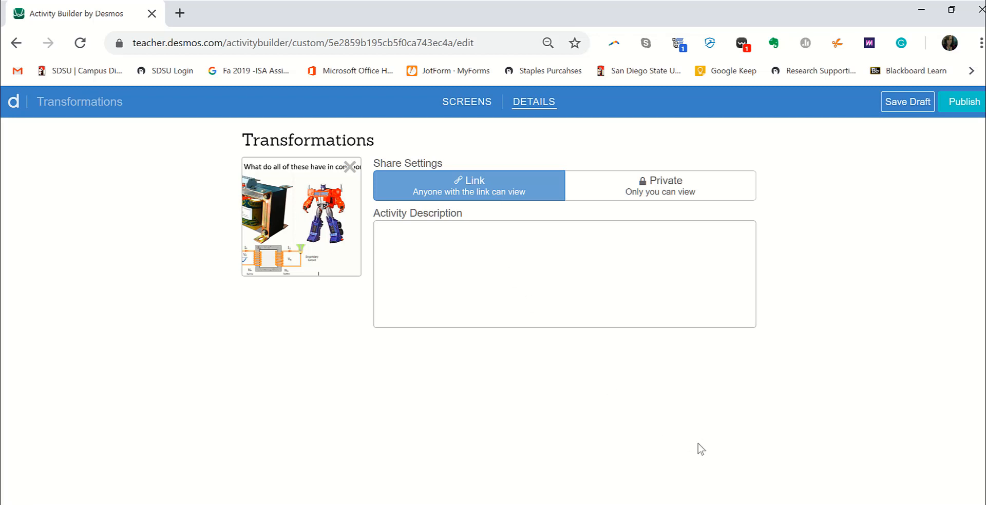
click(952, 107)
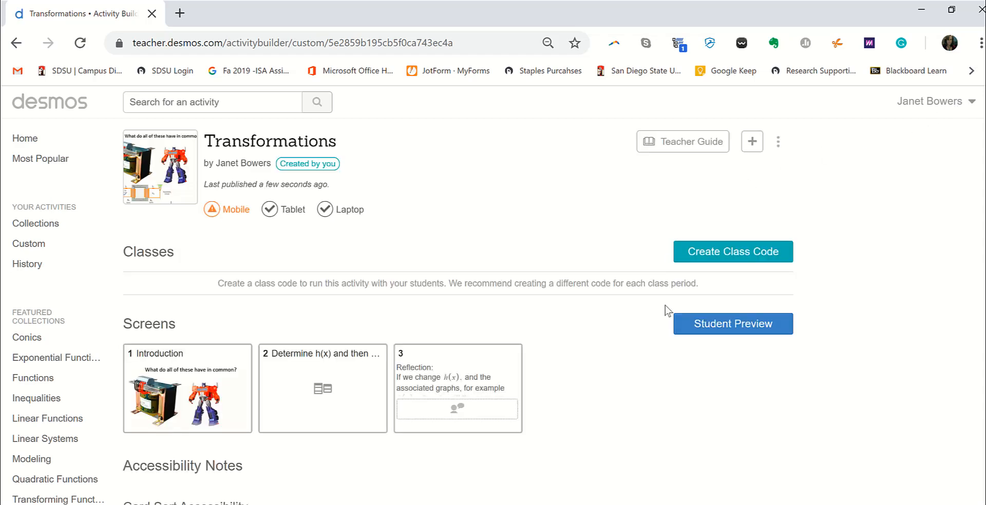
click(734, 251)
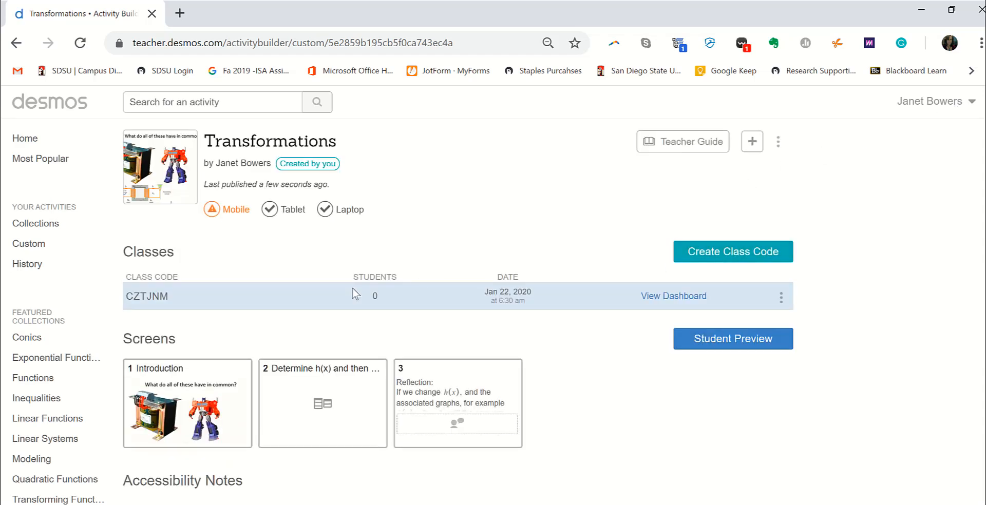
drag(173, 297, 127, 304)
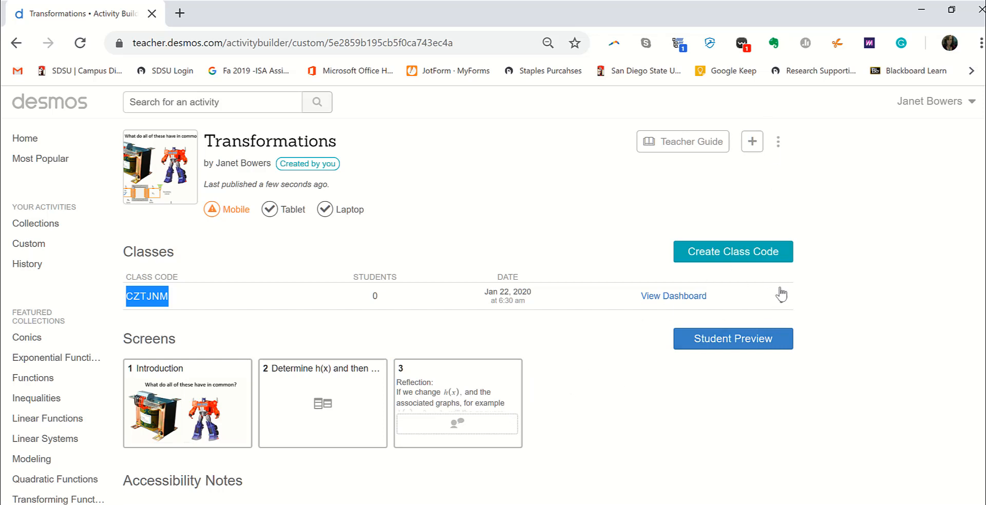
Reopen the activity for editing and add a blank screen between the card sort and the reflection screen.
click(778, 142)
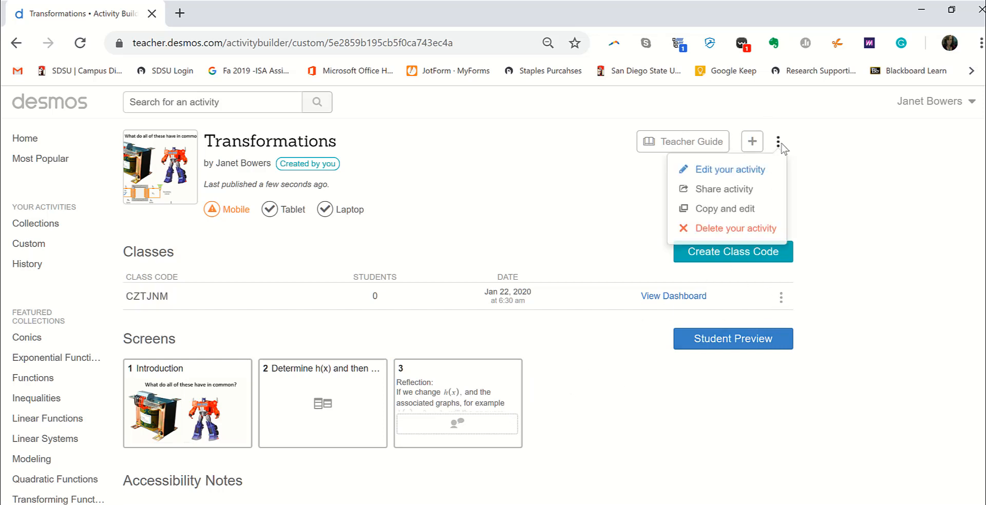
click(742, 171)
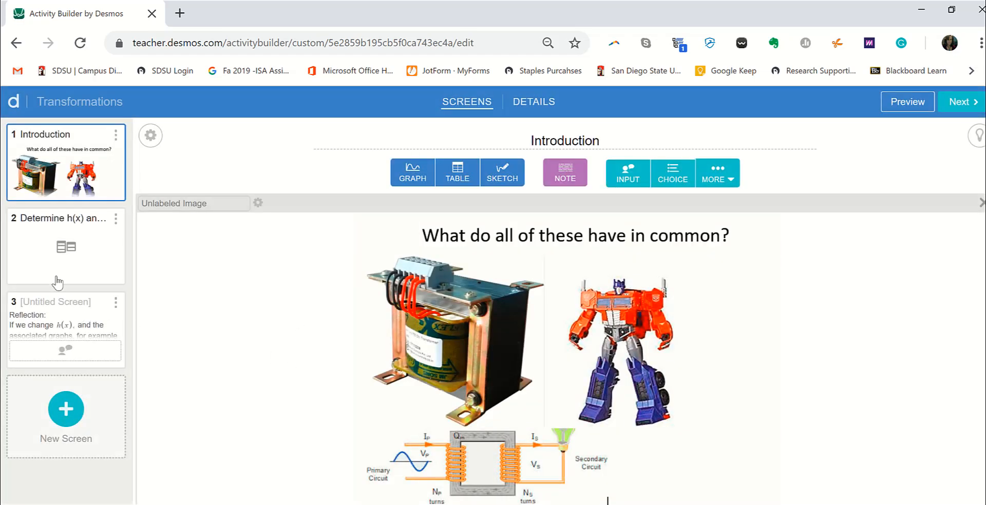
click(60, 417)
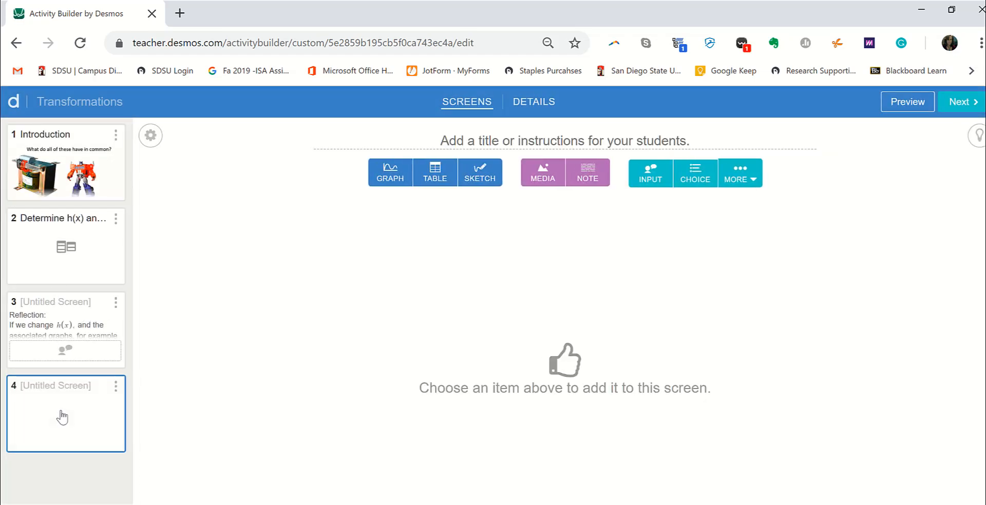
drag(61, 413, 65, 325)
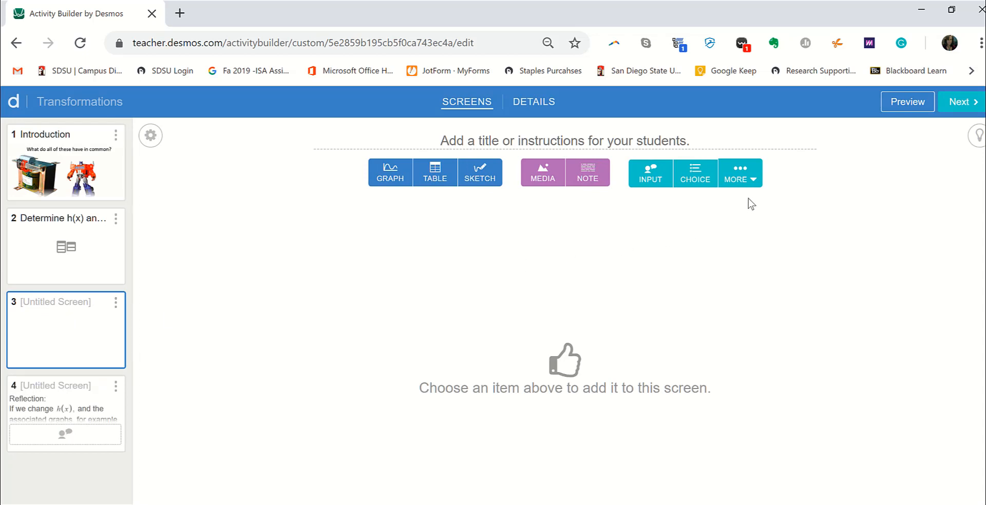
Add a Marbleslides component to the new screen with the expression x^2 and the ball at (5,5).
click(740, 177)
click(742, 266)
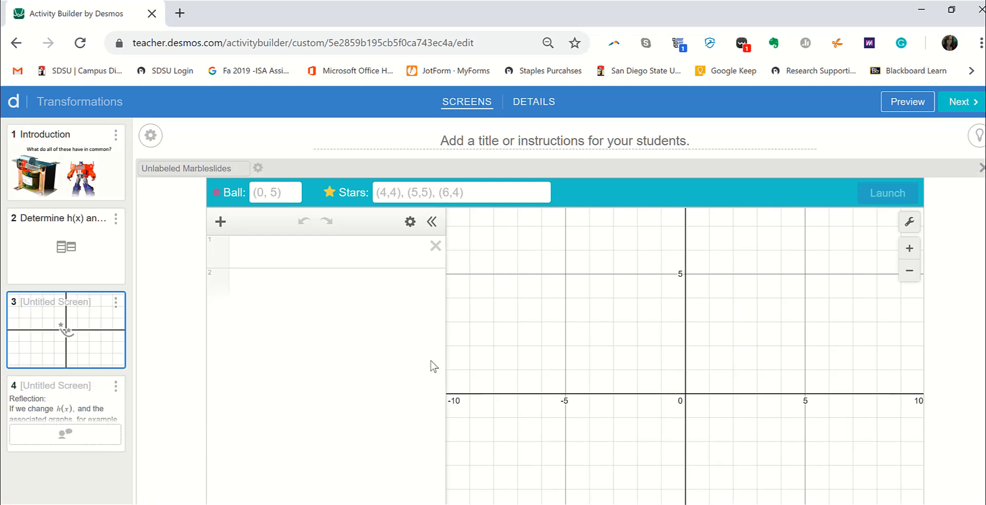
click(340, 252)
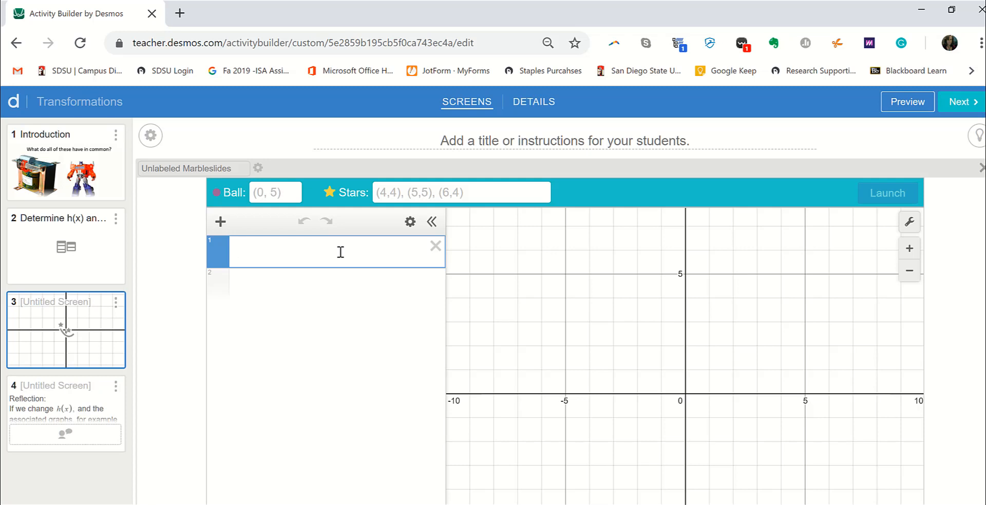
text(x^2)
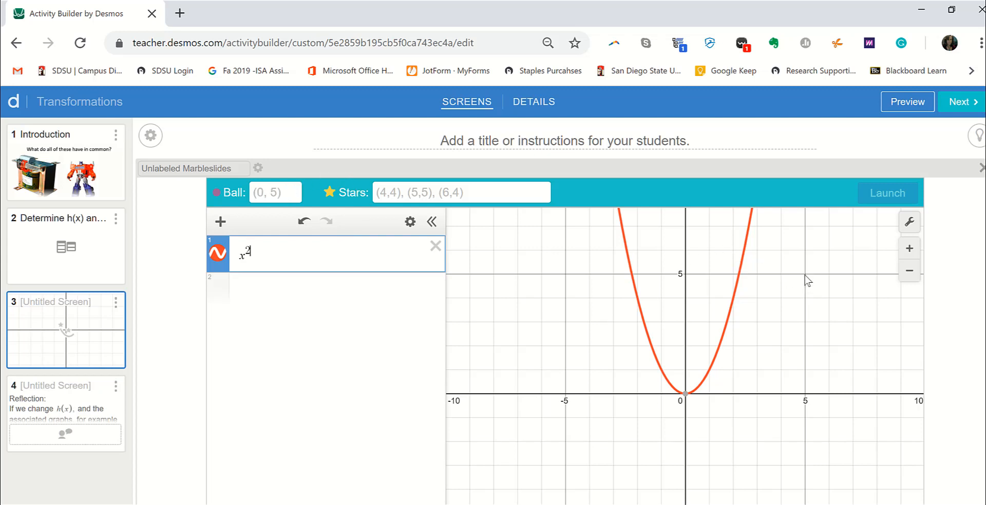
click(262, 194)
text((5,5))
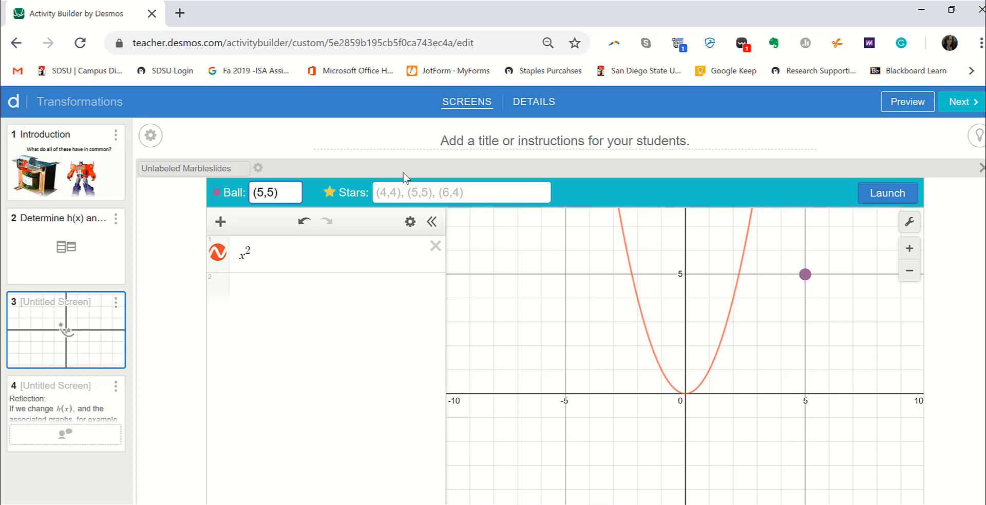
Change the Marbleslides expression to (1/5)x^2 after trying a coefficient of 5.
click(241, 260)
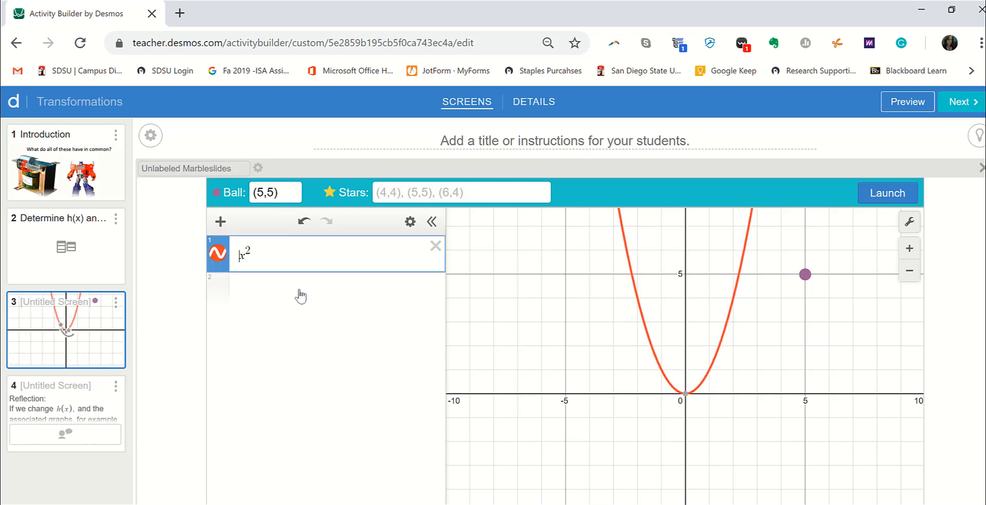
text(5)
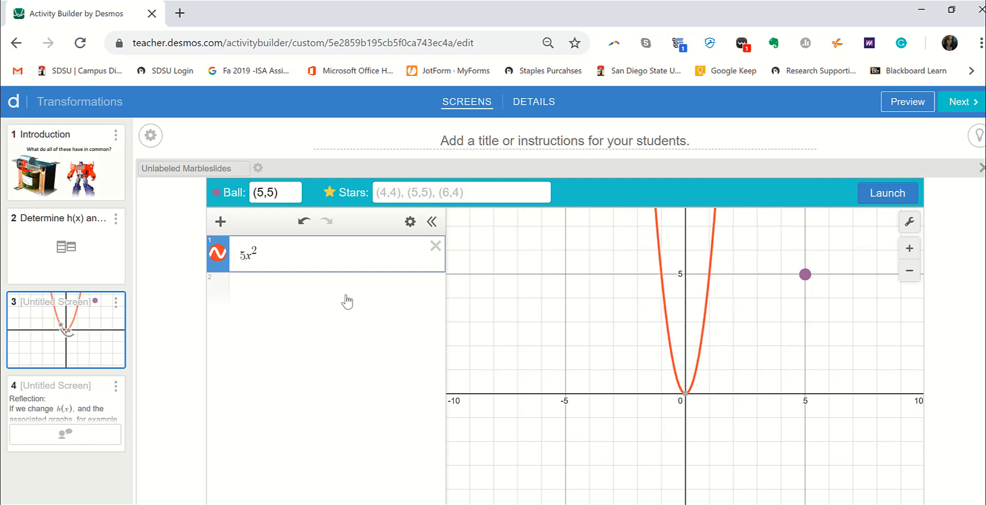
key(BackSpace)
text(1/5)
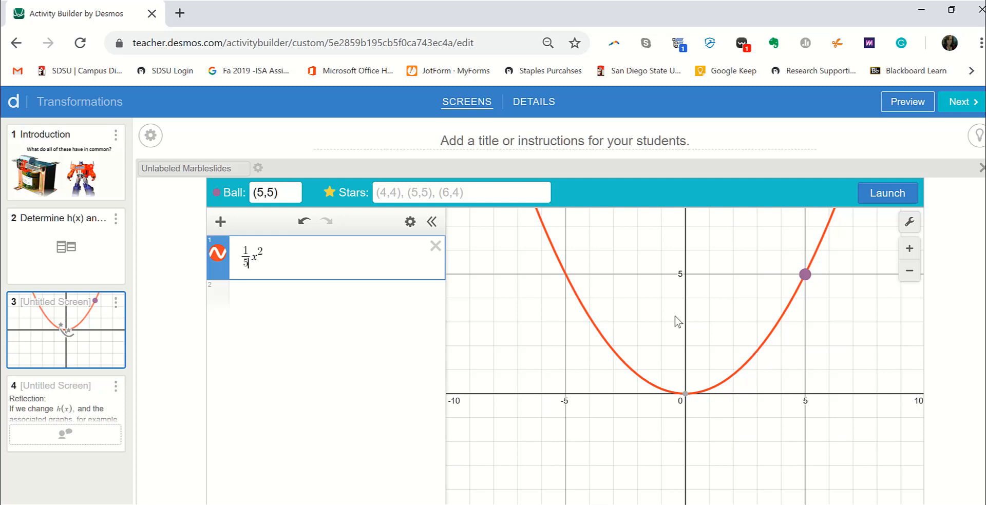
Place stars at (4,4), (3,2.5) and (2,1.5), and launch the marbles to test the slide.
click(400, 191)
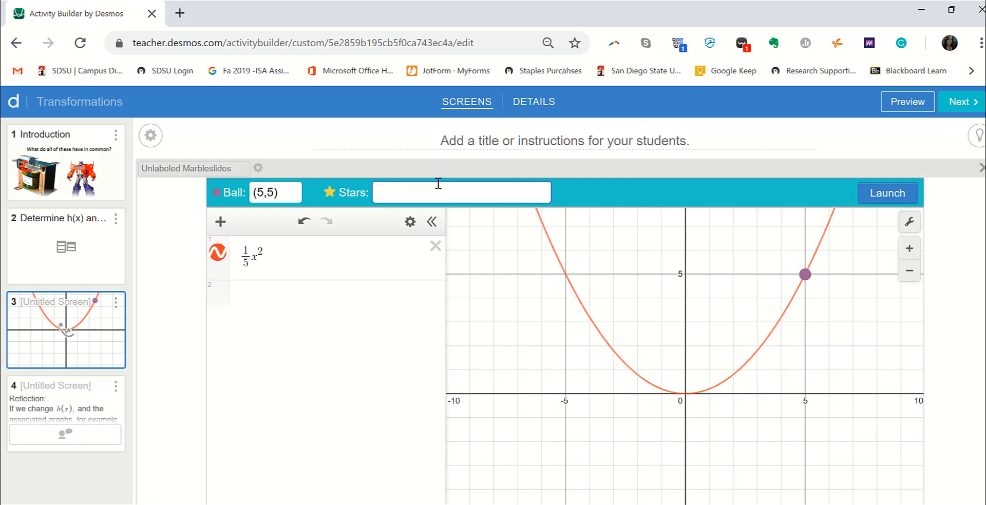
text((4,4), (3,3))
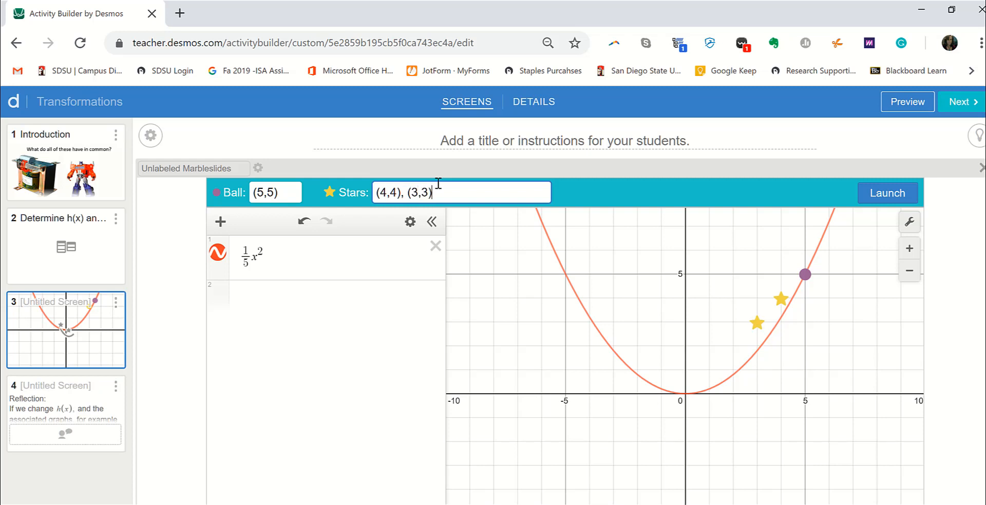
key(BackSpace)
key(BackSpace)
text(2.5),(2,1.5))
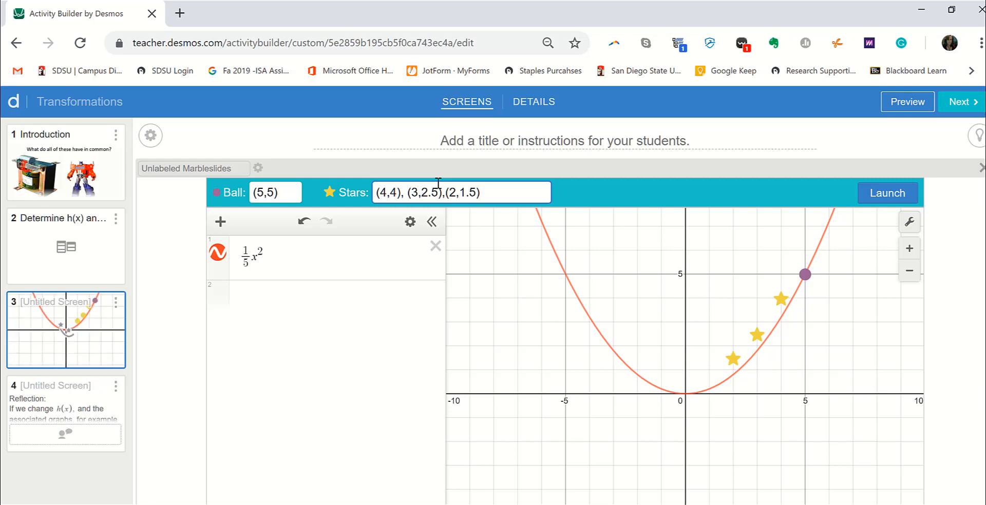
click(882, 194)
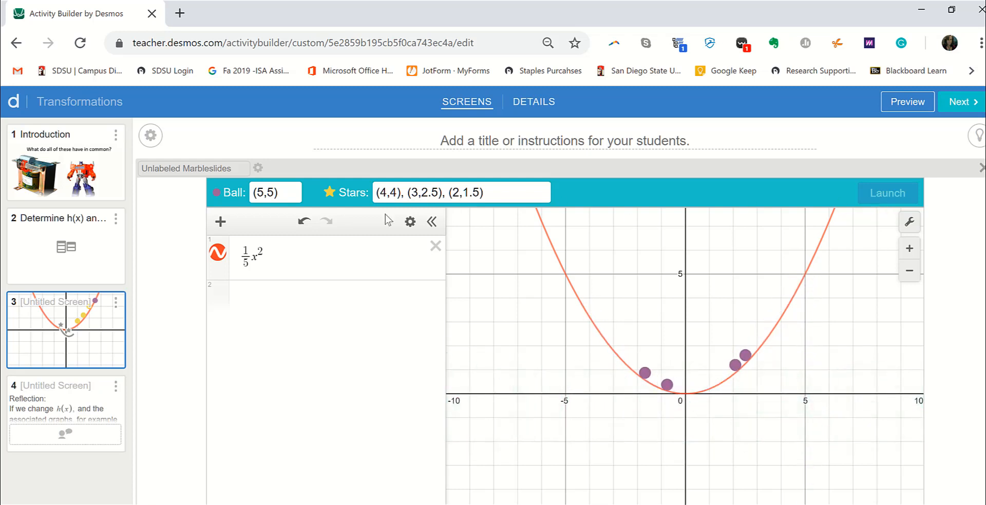
Set the Marbleslides ball's starting point to (5,5.5) and launch the marbles to test the slide.
click(271, 193)
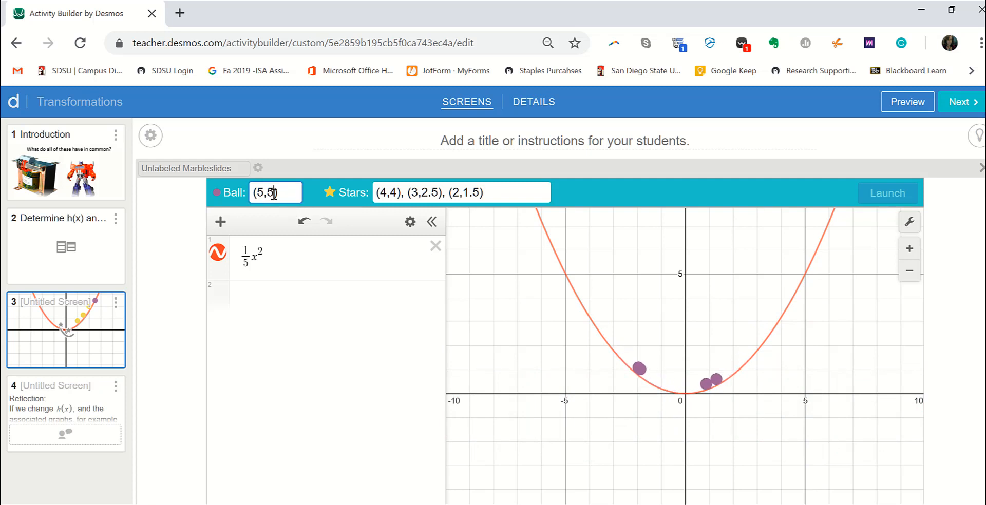
text(5.)
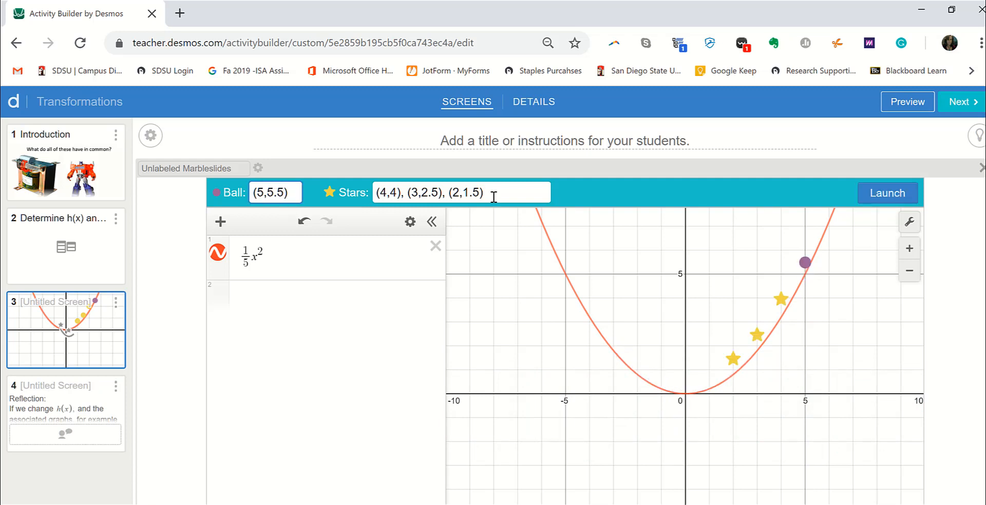
click(894, 198)
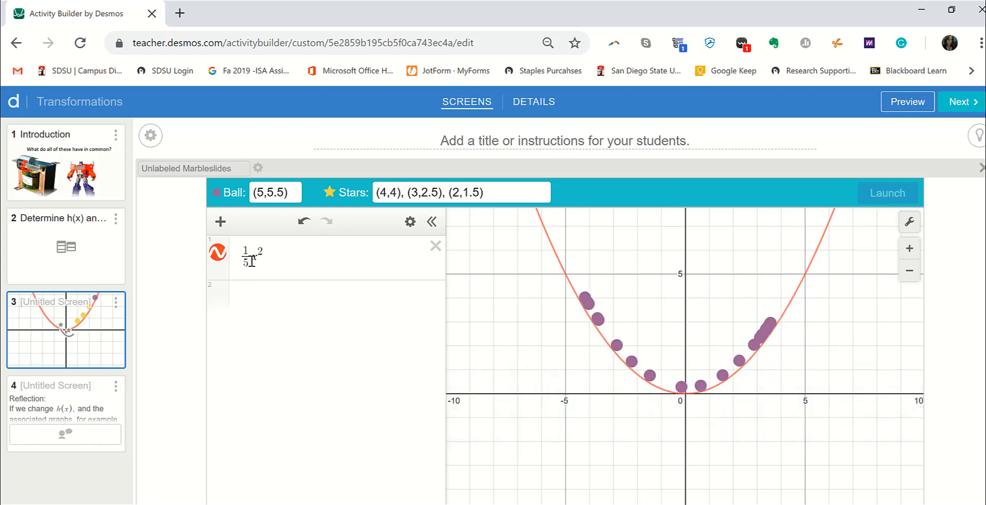
Remove the 1/5 coefficient from the Marbleslides expression so students start with x^2.
click(281, 262)
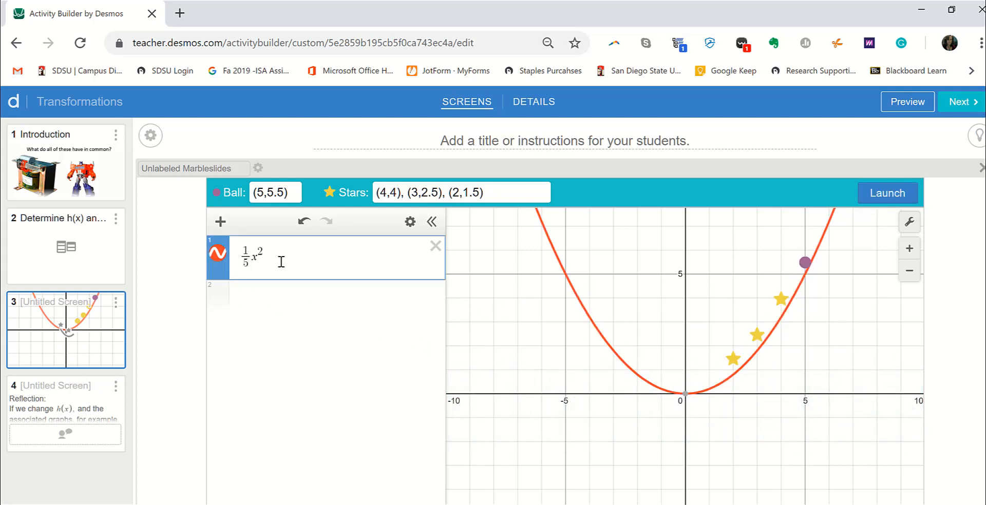
key(BackSpace)
key(BackSpace)
key(BackSpace)
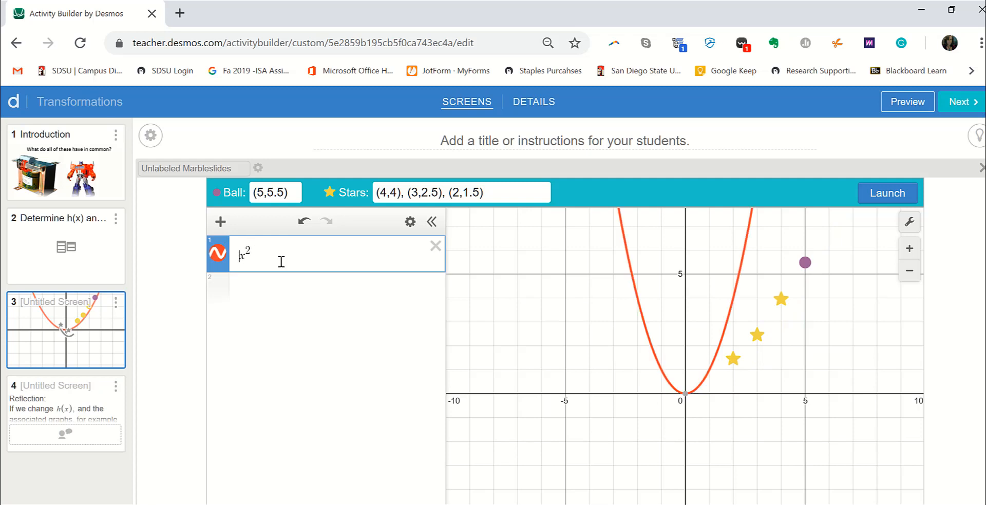
click(279, 297)
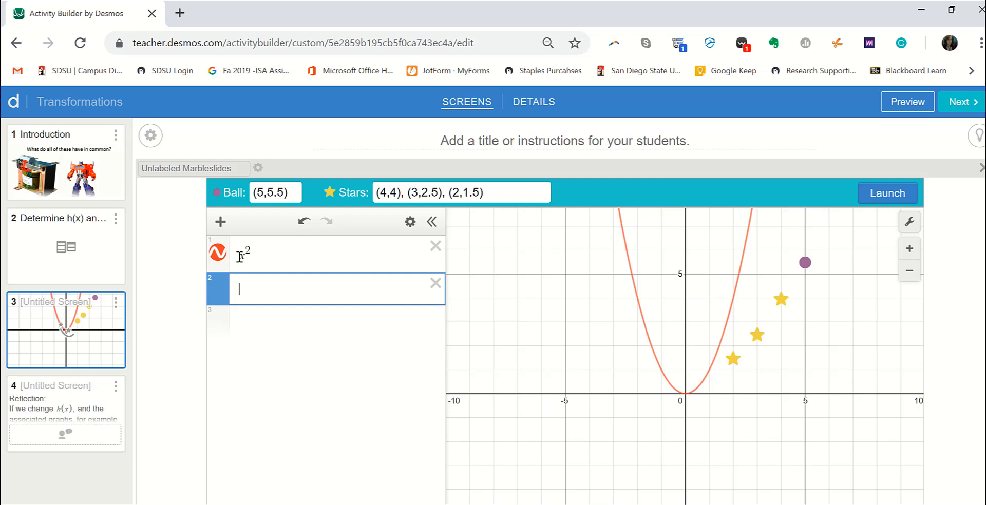
Begin the Marbleslides screen's instructions with the words "Add a".
click(550, 134)
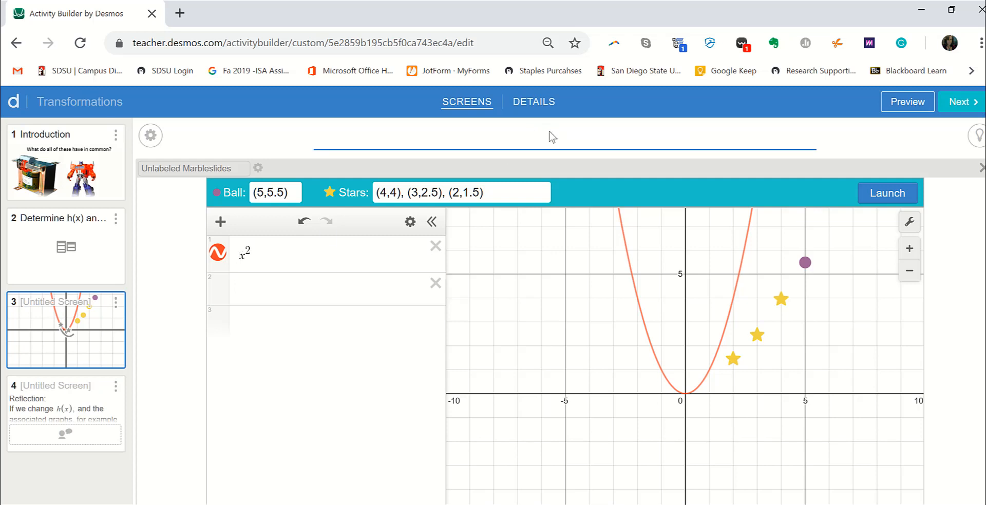
text(Add an ex)
key(BackSpace)
key(BackSpace)
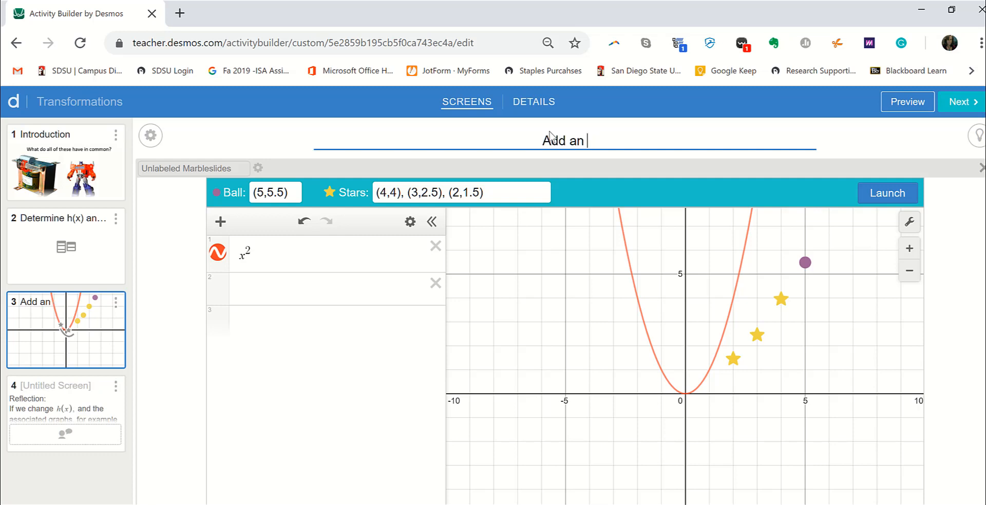
key(BackSpace)
key(BackSpace)
text(value f)
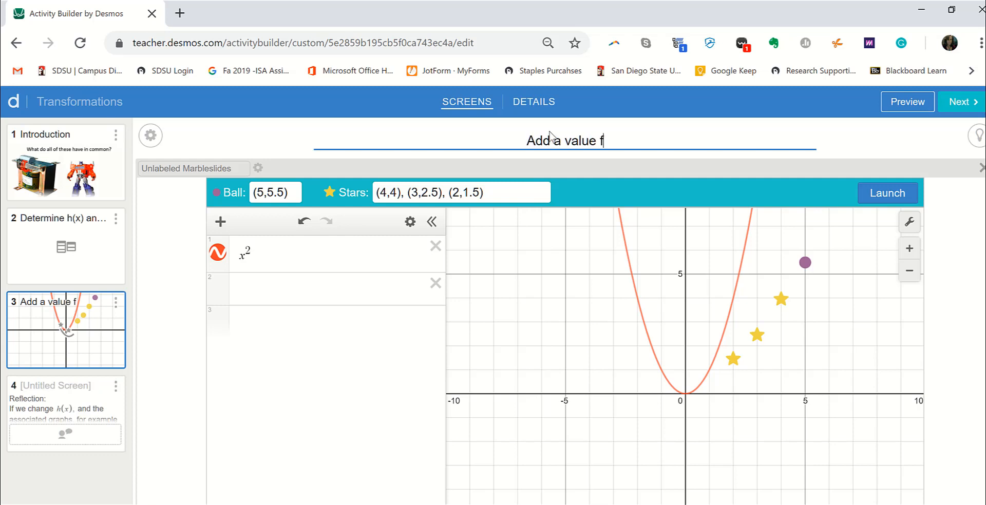
text(or "a)
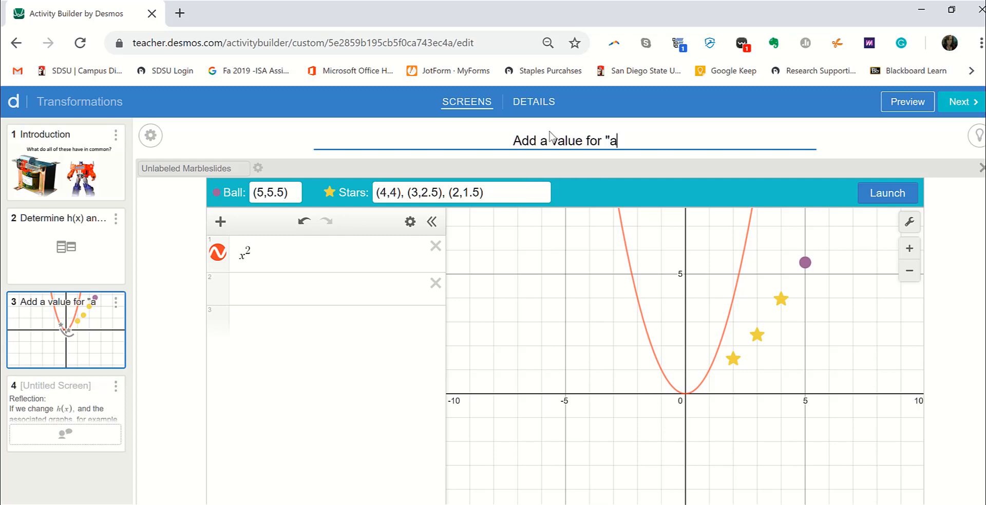
text(" in the expressi)
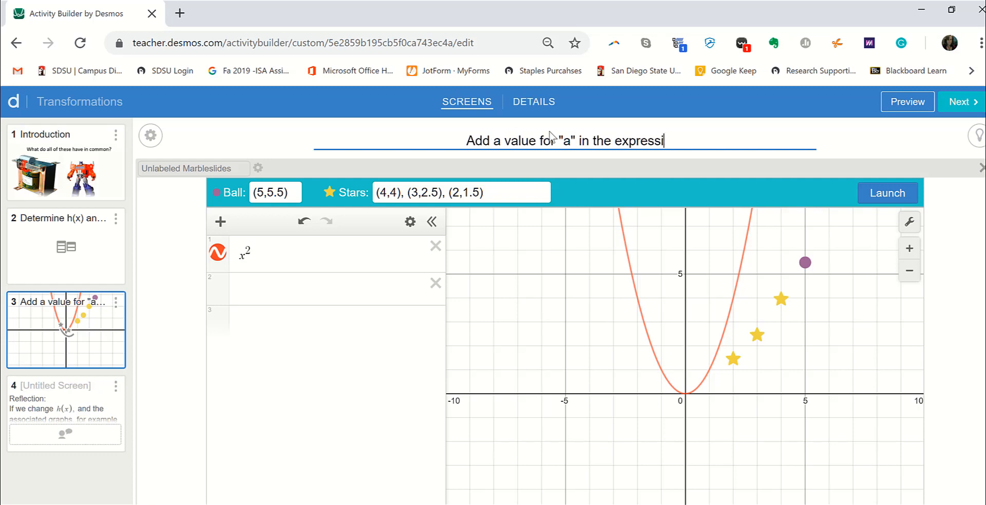
text(on a)
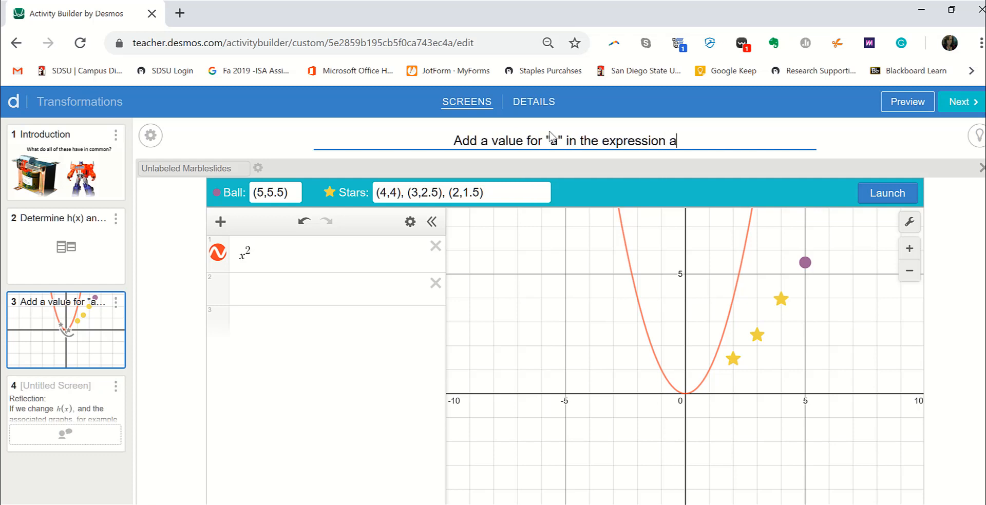
text(x^2)
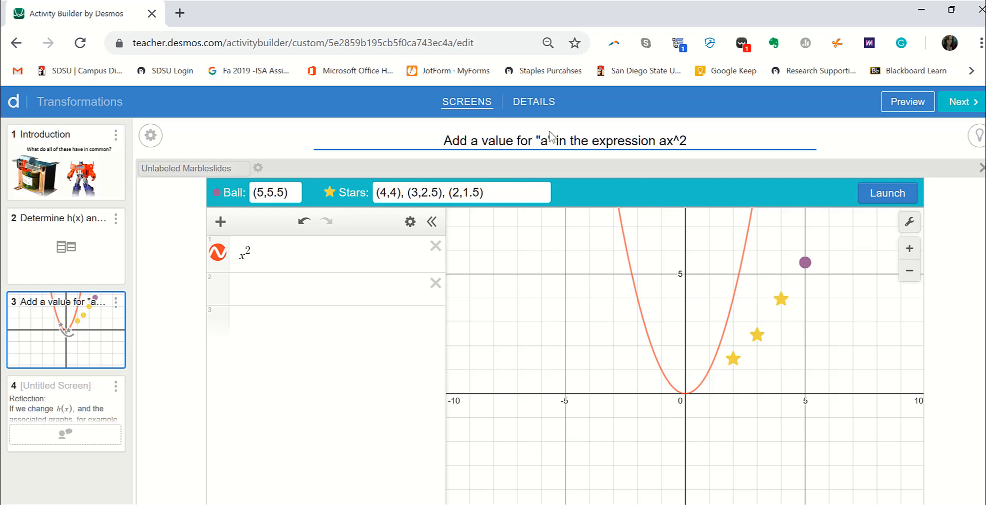
key(BackSpace)
key(BackSpace)
key(BackSpace)
key(BackSpace)
key(BackSpace)
key(BackSpace)
key(BackSpace)
key(BackSpace)
key(BackSpace)
key(BackSpace)
key(BackSpace)
key(BackSpace)
key(BackSpace)
key(BackSpace)
key(BackSpace)
key(BackSpace)
key(BackSpace)
key(BackSpace)
key(BackSpace)
key(BackSpace)
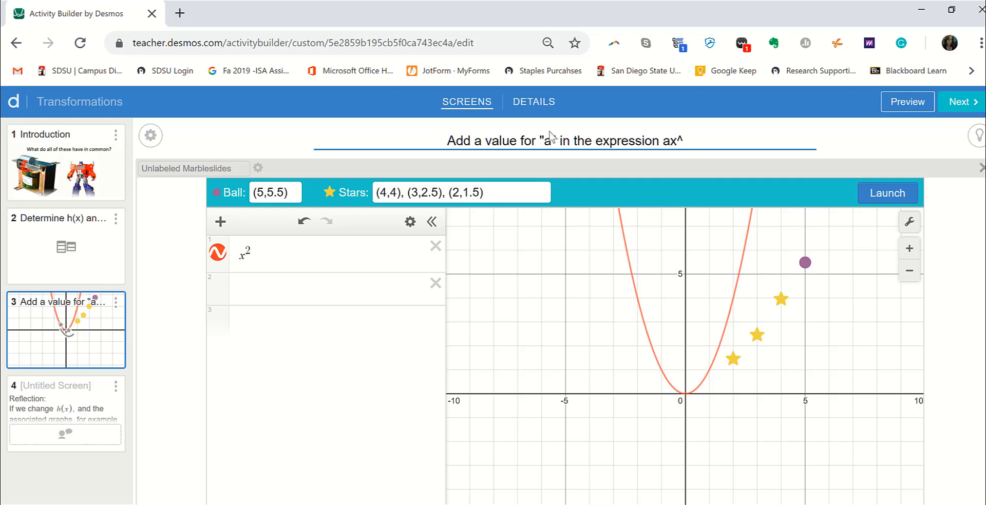
key(BackSpace)
key(BackSpace)
key(BackSpace)
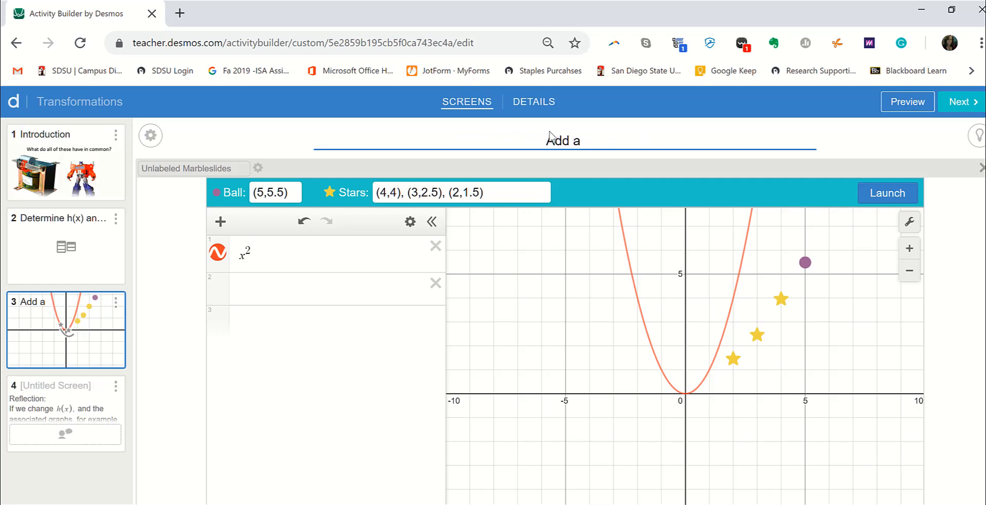
Complete the screen's instructions to read "Add a coefficient for the function to collect the stars.".
text(coefficient )
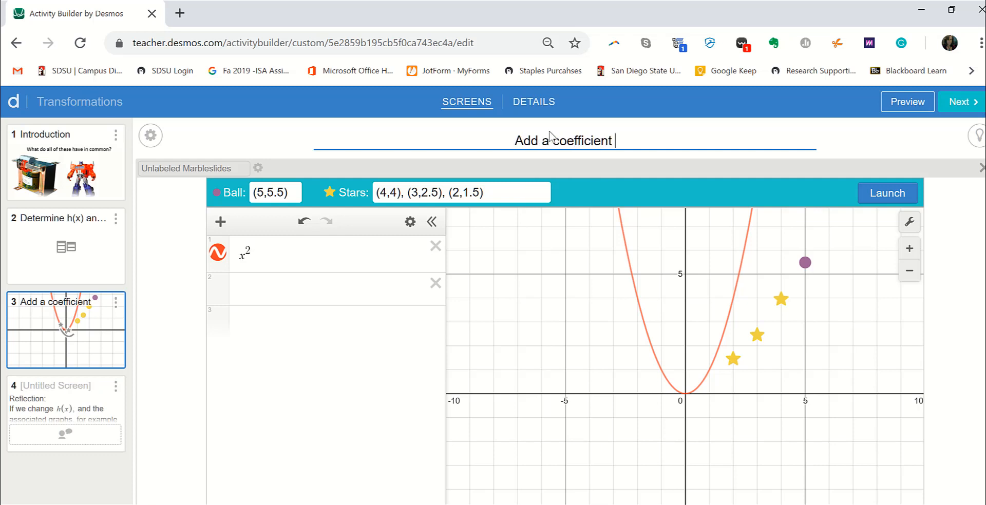
text(for the )
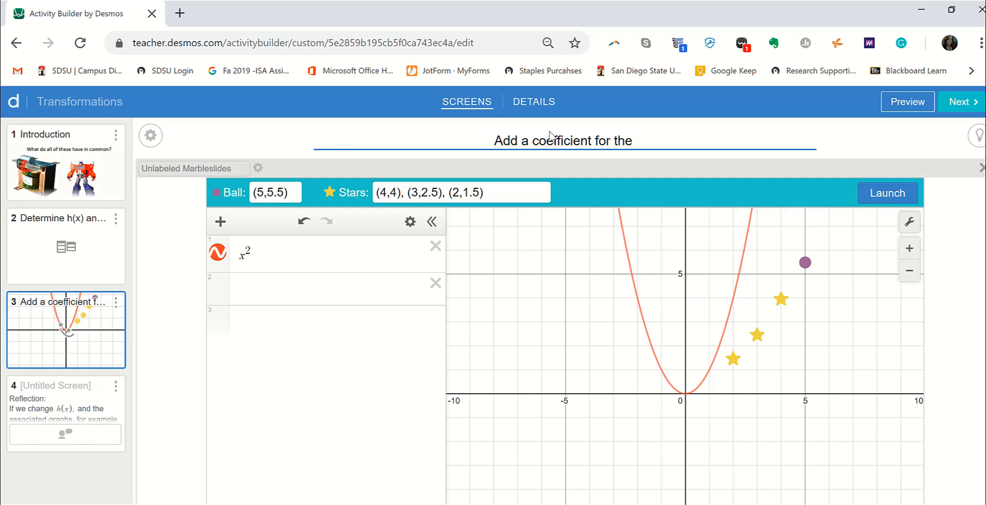
text(function )
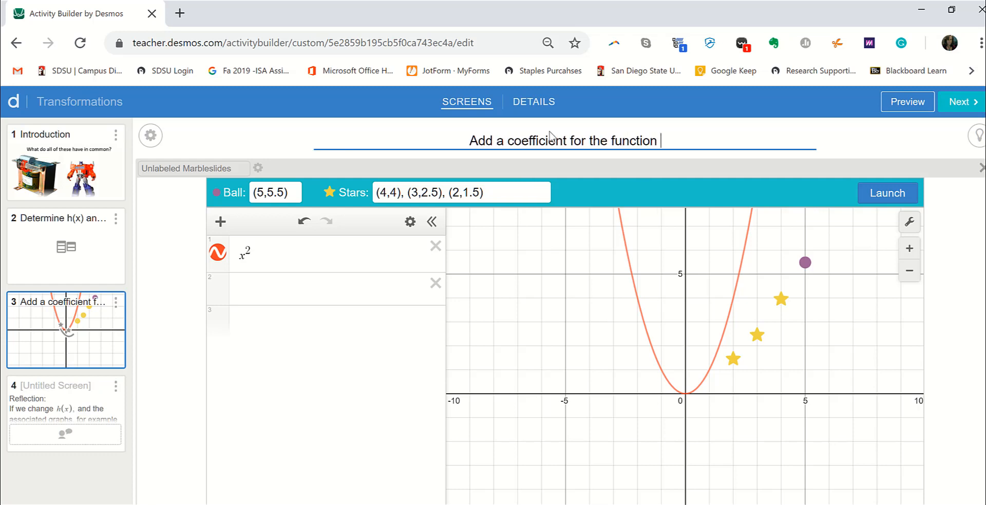
text(to co)
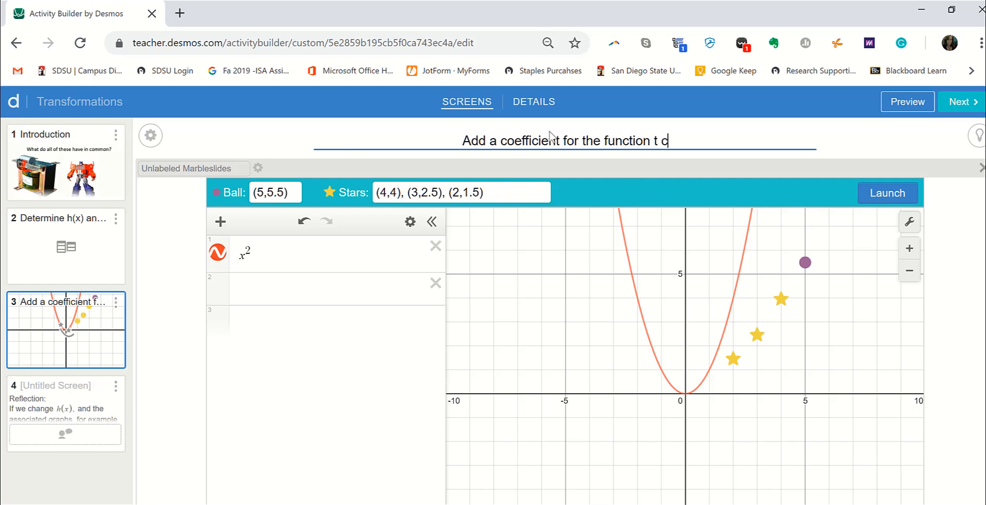
text(llect the stars.)
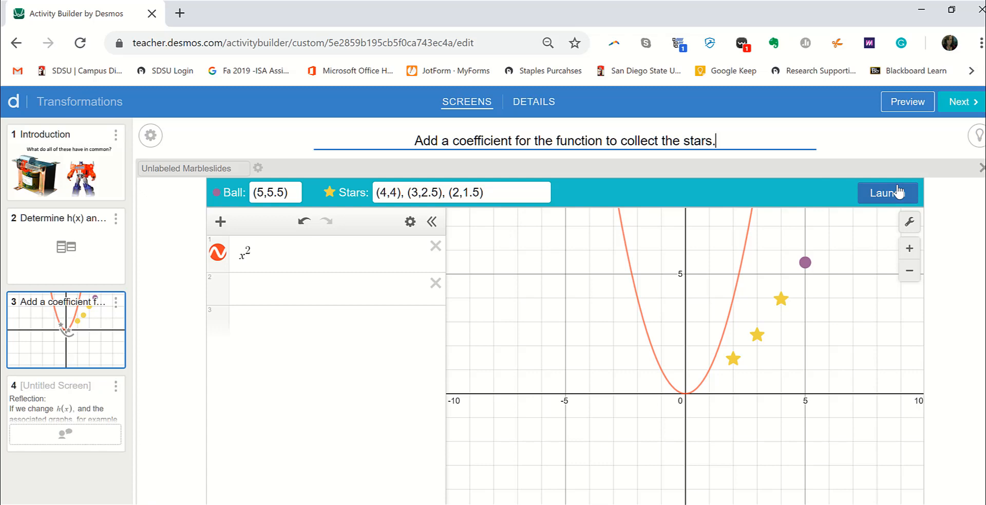
Preview the Marbleslides screen as a student and test it by launching the marbles with the expression 4x^2.
click(906, 102)
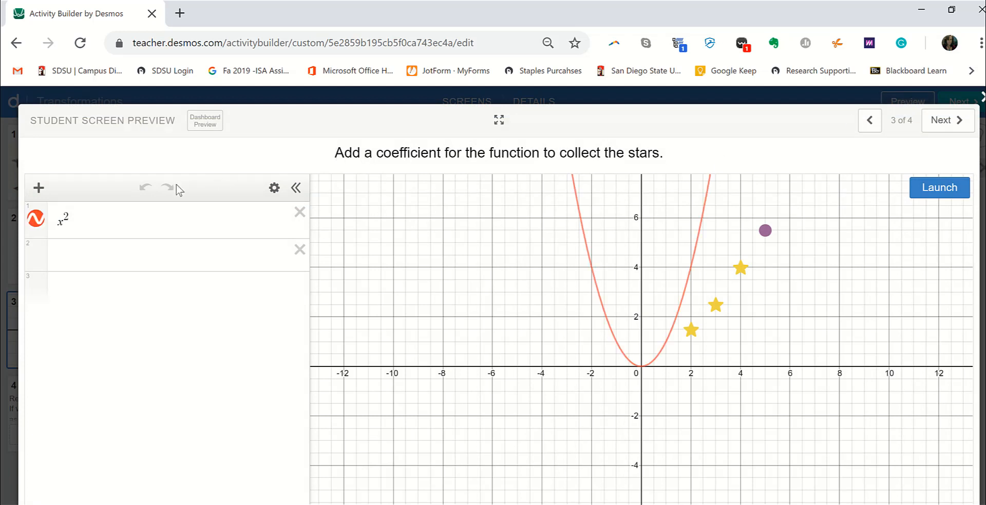
click(61, 223)
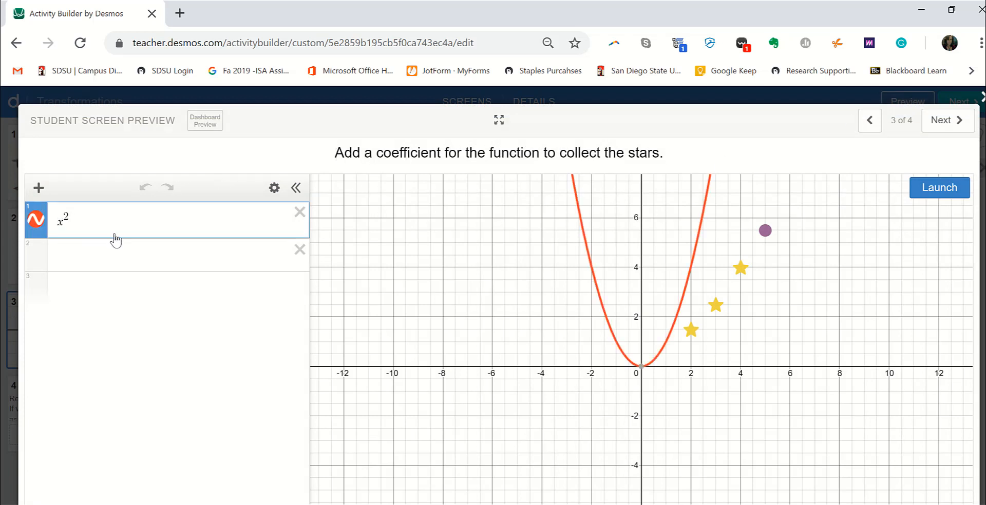
text(4)
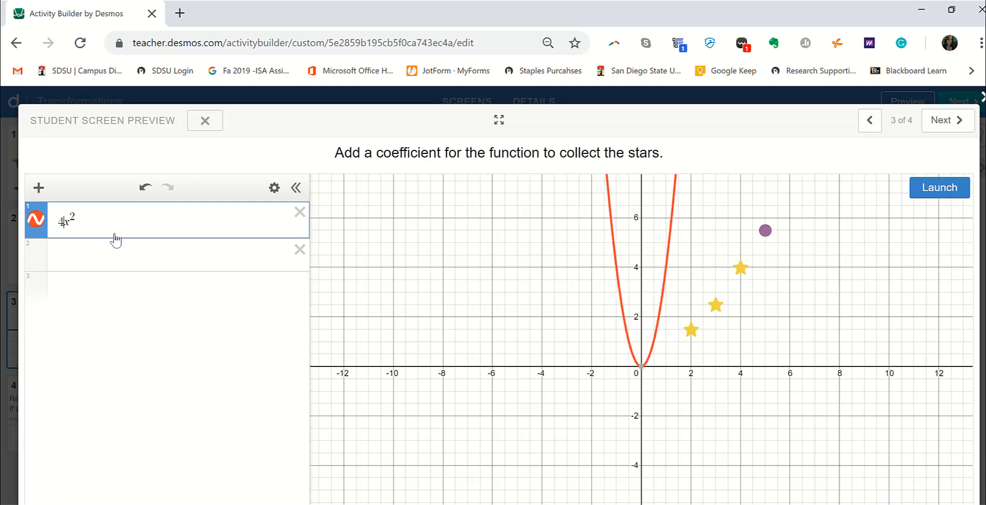
click(923, 190)
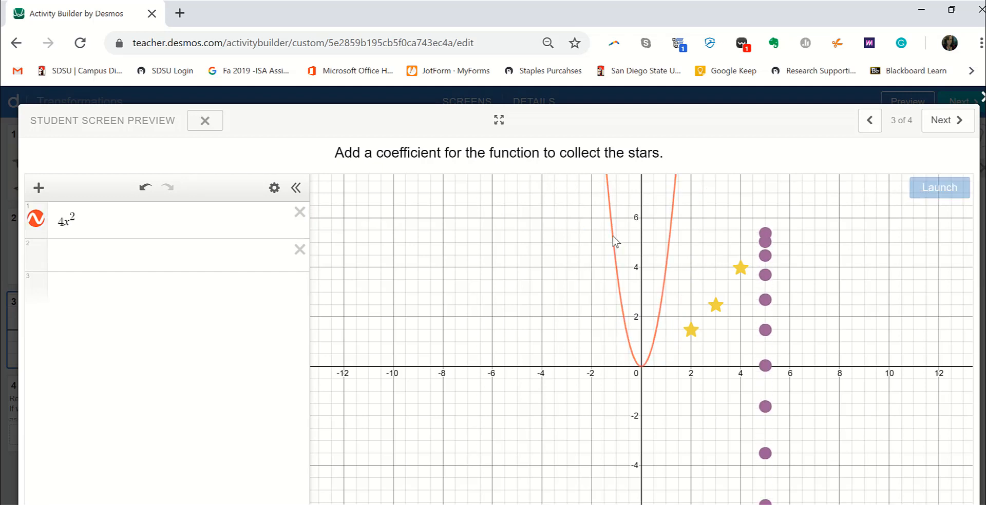
Try coefficients of 5 and 1/4 in the previewed expression, launching the marbles with (1/4)x^2.
double_click(61, 222)
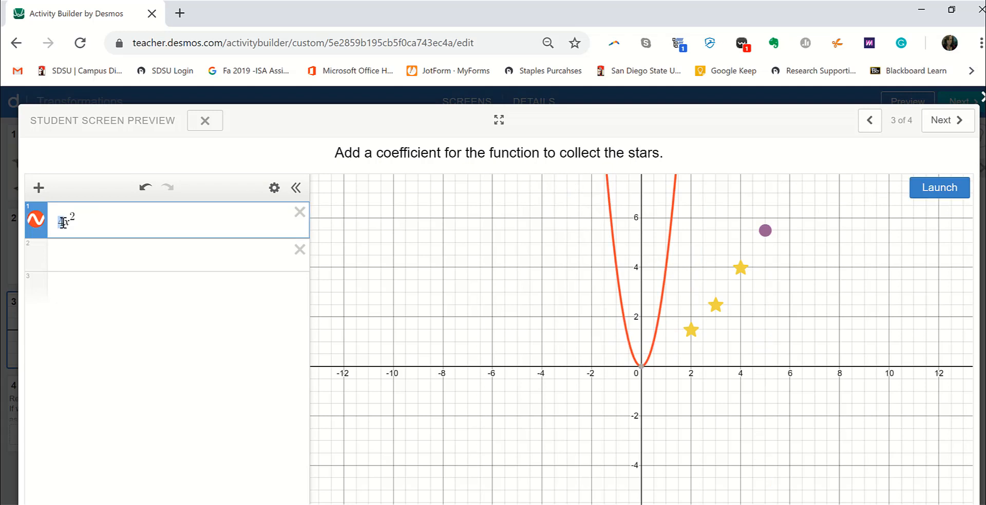
text(5)
key(Return)
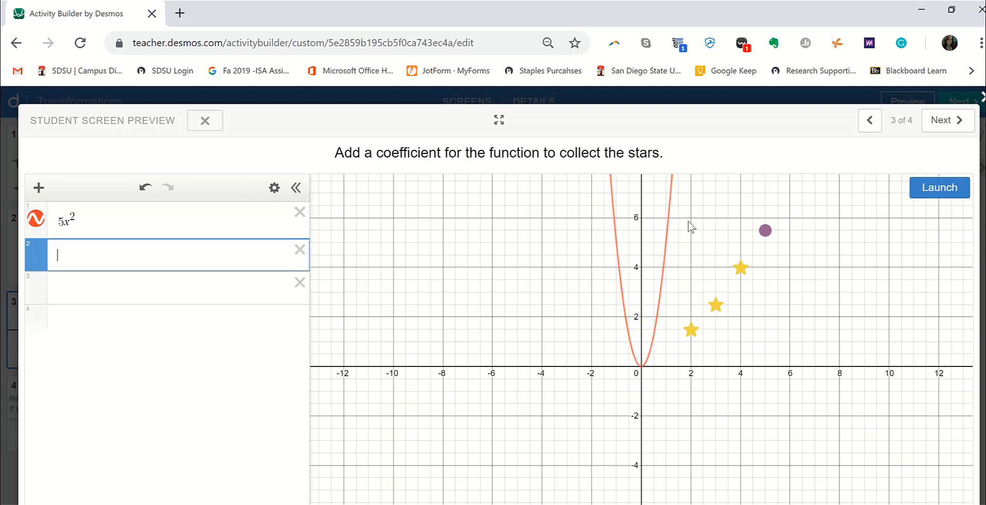
click(61, 221)
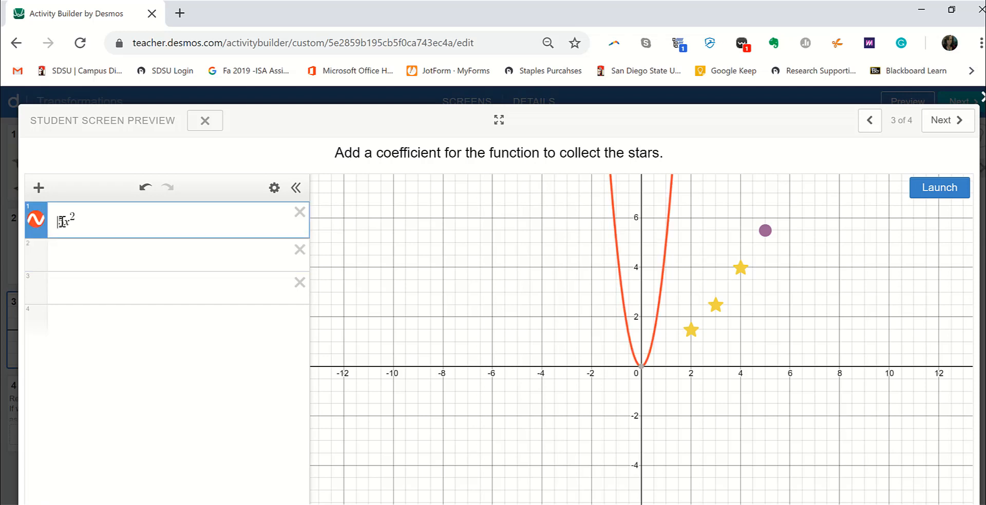
text(1/4)
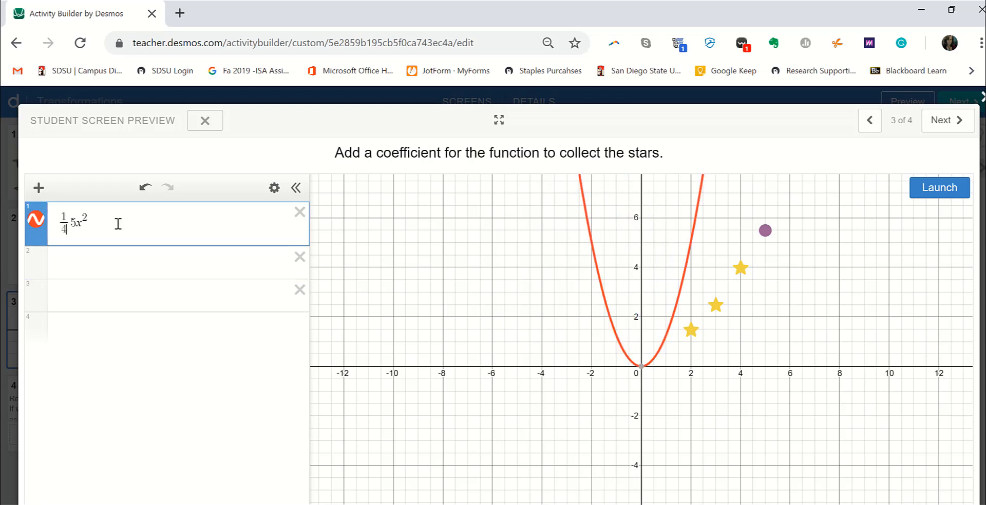
key(Delete)
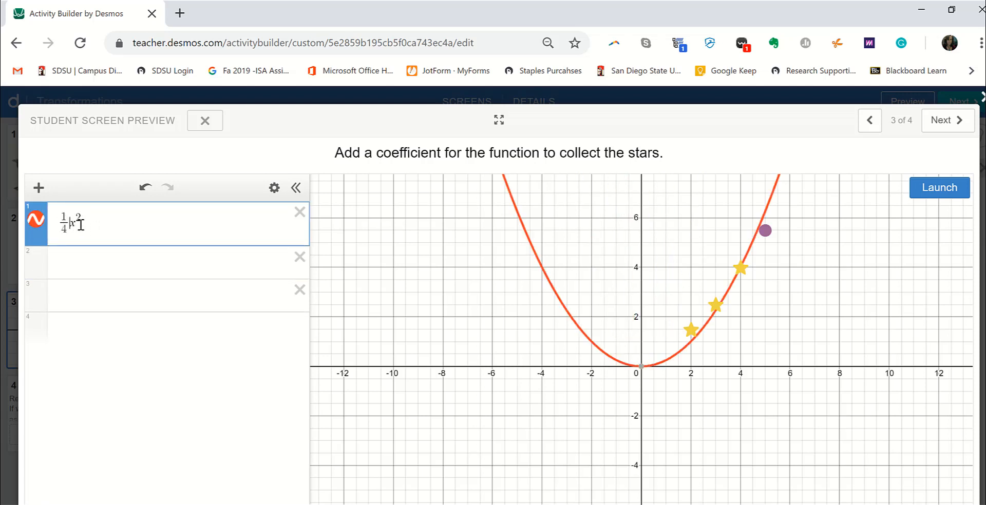
click(950, 189)
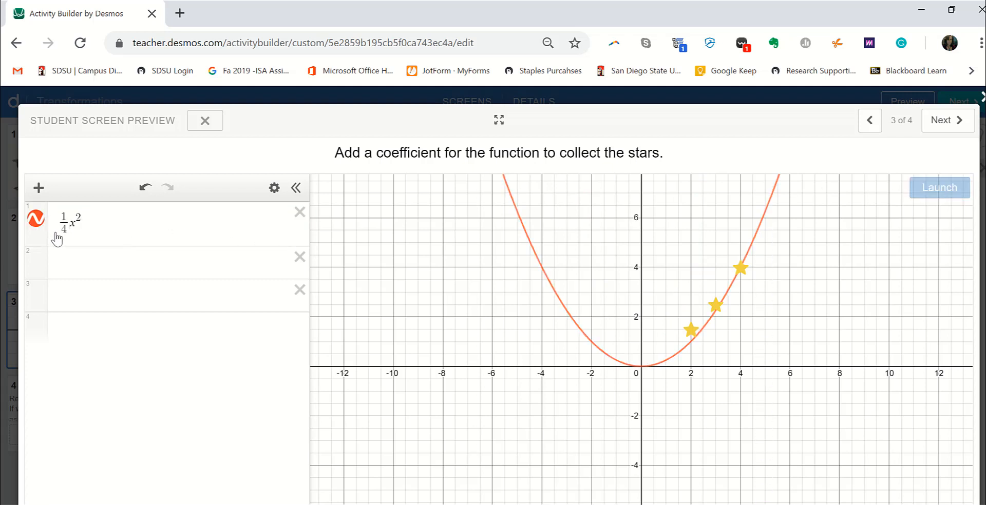
Test the previewed slide with (1/5)x^2 by launching the marbles, and close the student preview.
drag(53, 231, 65, 231)
text(1/5)
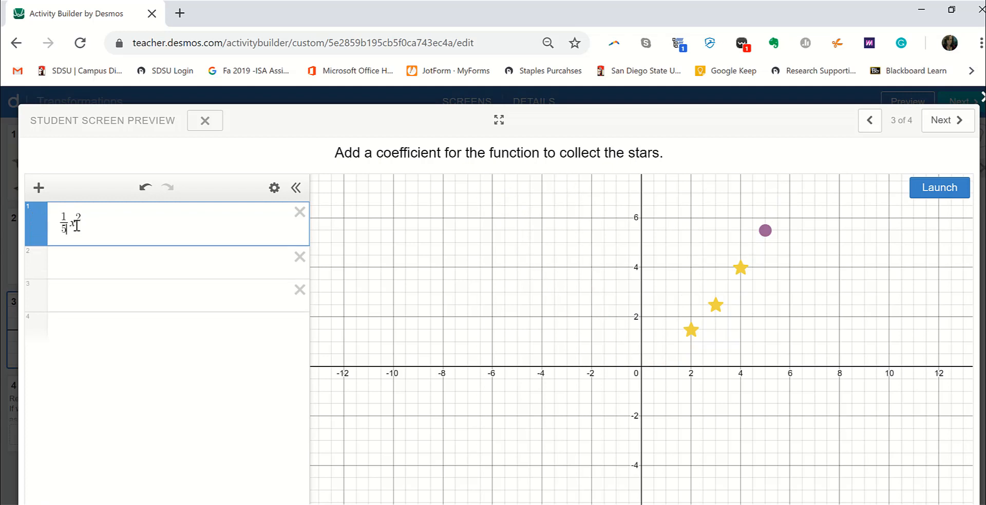
click(932, 197)
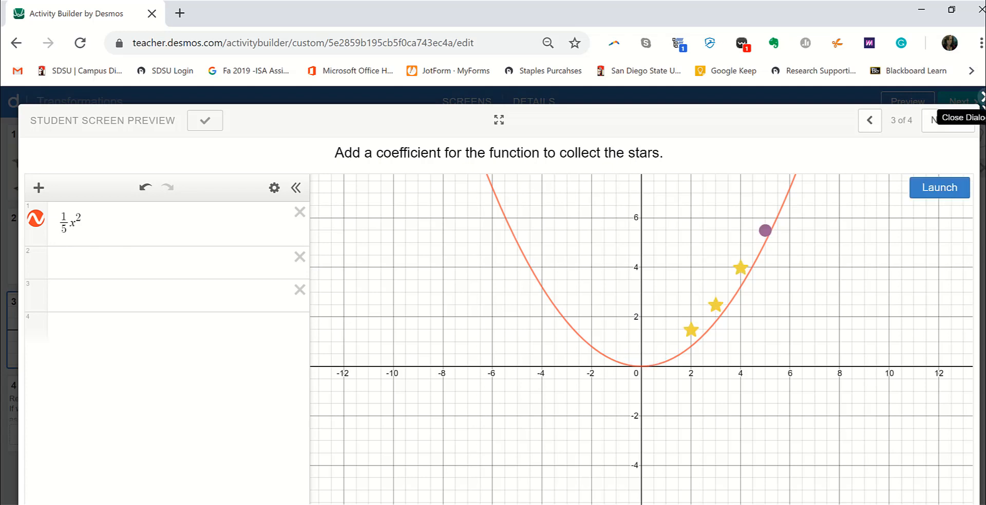
click(981, 97)
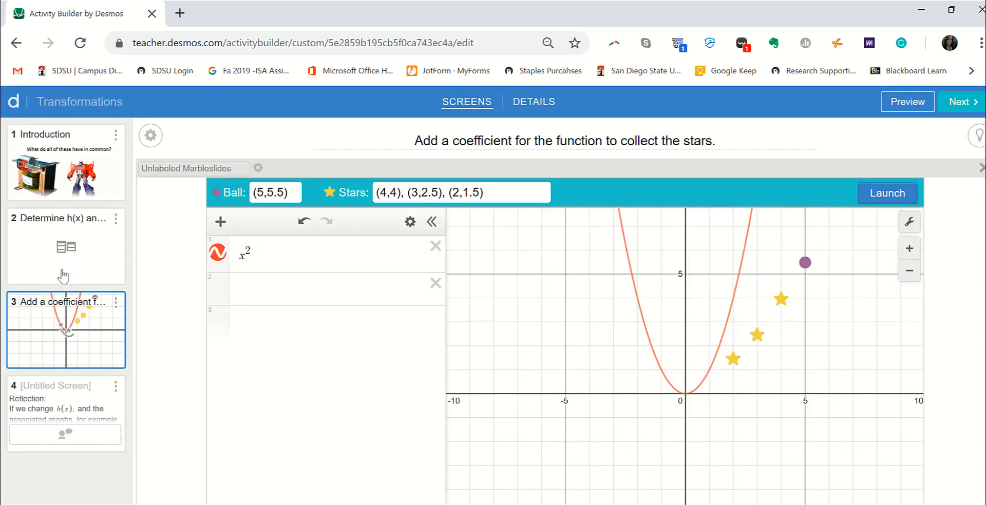